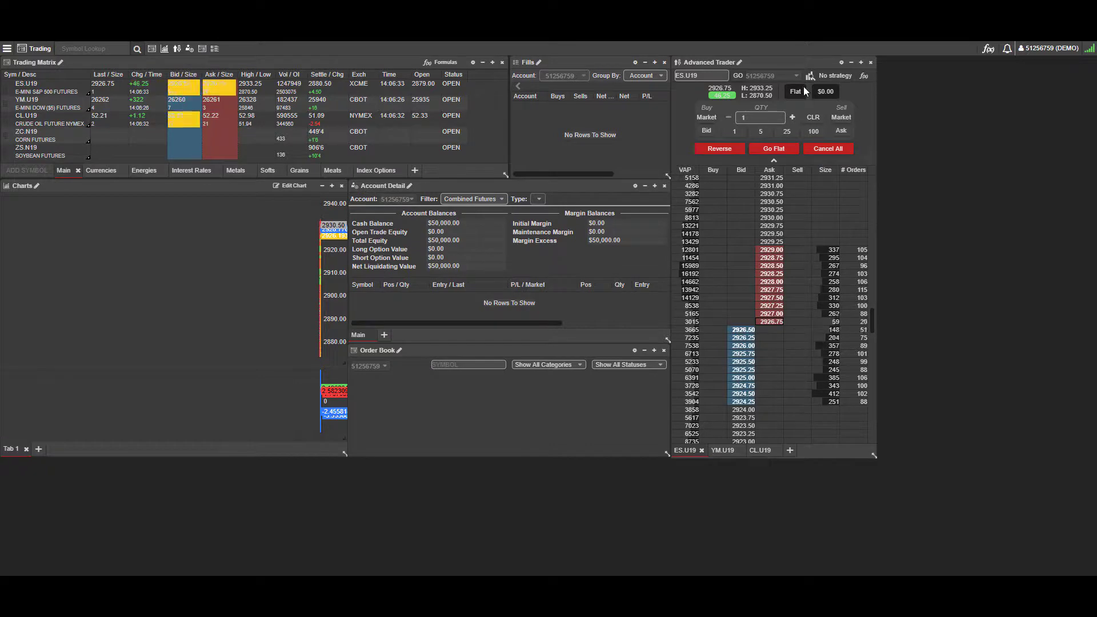
Step: Switch between the CL.U19, ES.U19 and YM.U19 ladder tabs, ending on CL.U19
mouse_move(805, 90)
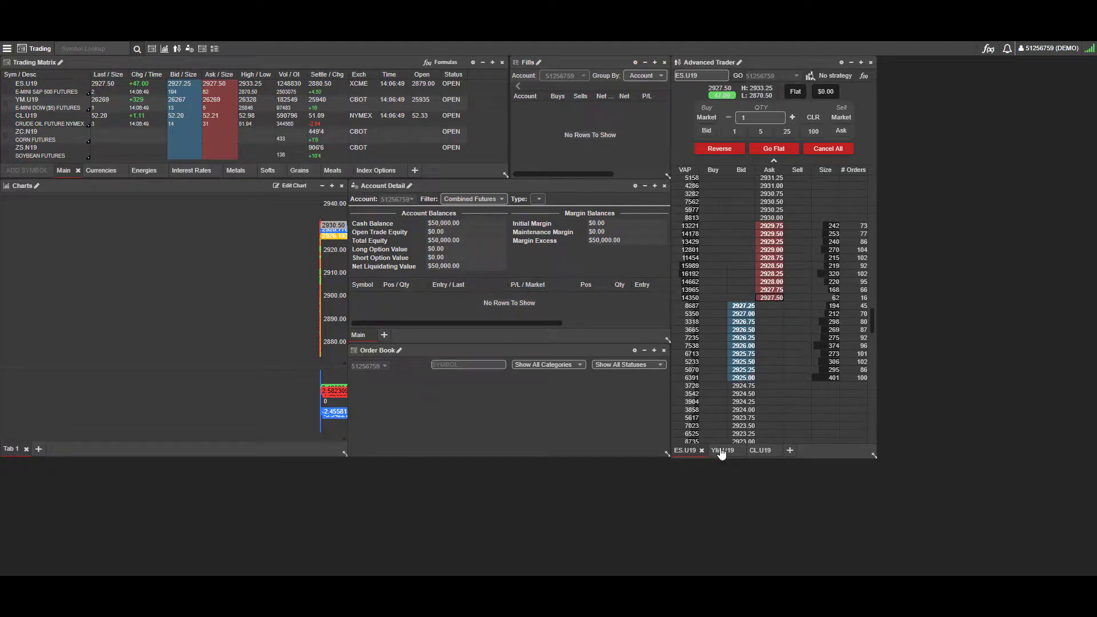
click(760, 451)
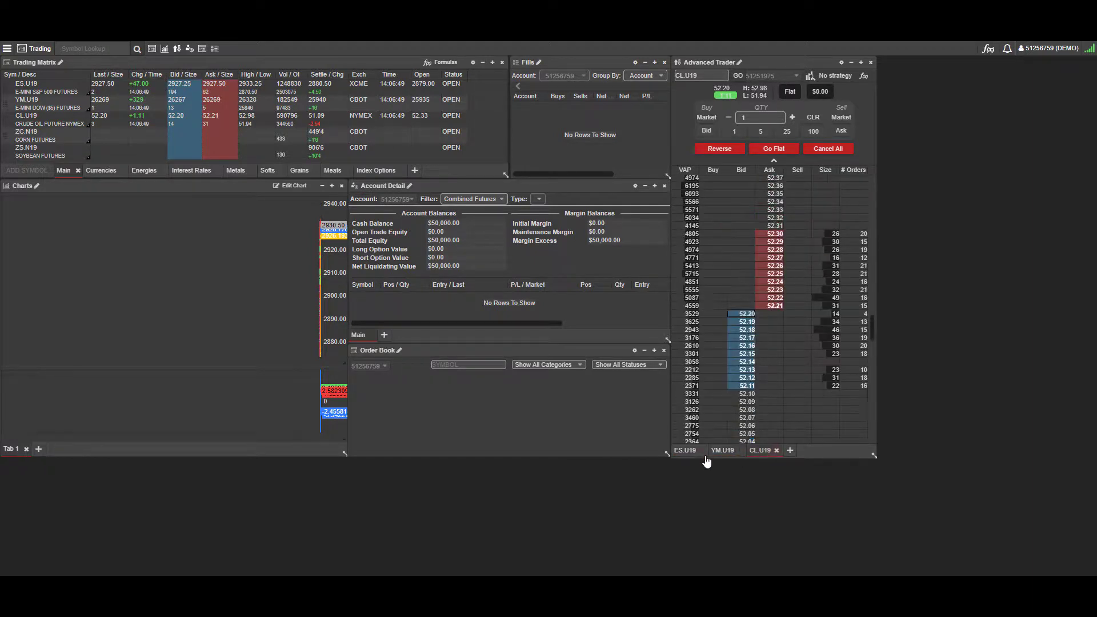
click(685, 452)
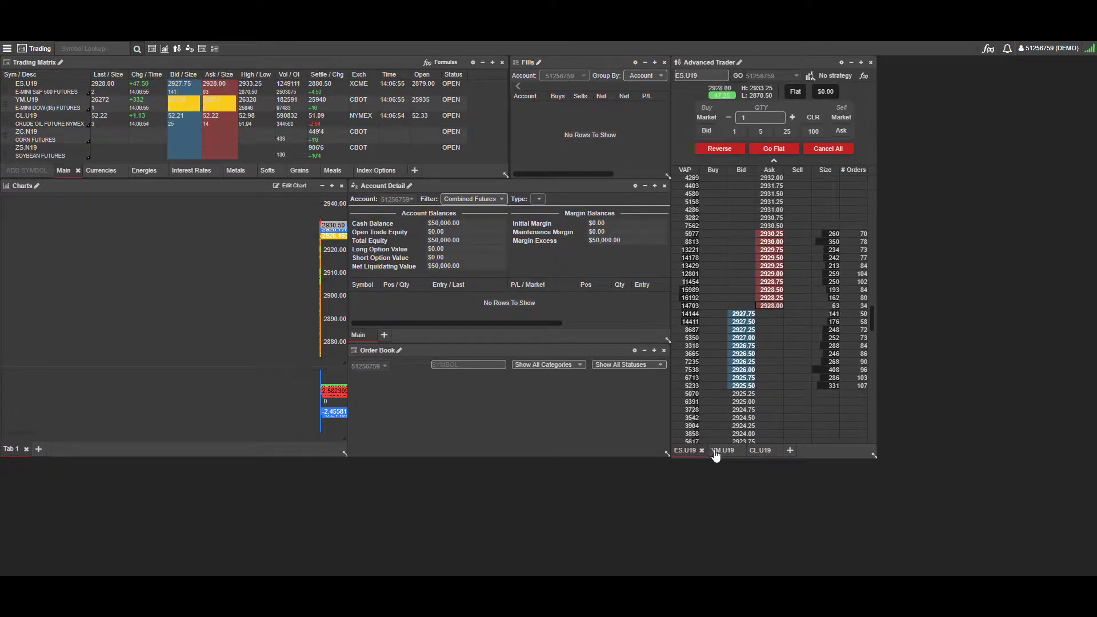
click(722, 451)
click(760, 451)
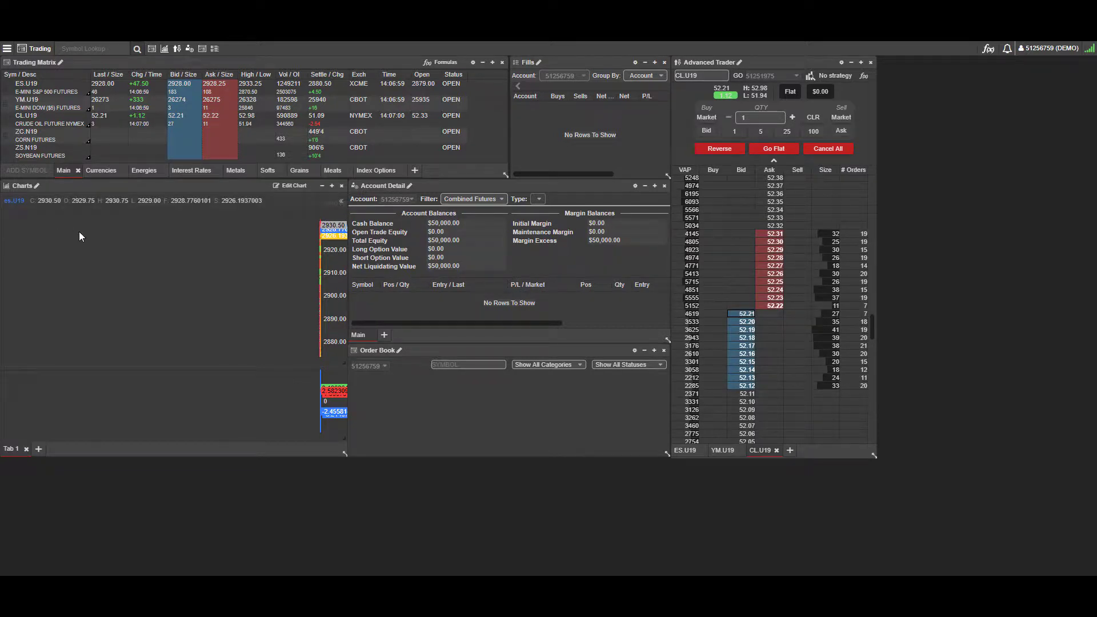
Step: Create a new Freeform workspace, renaming it from 'New' to 'Demo'
click(7, 50)
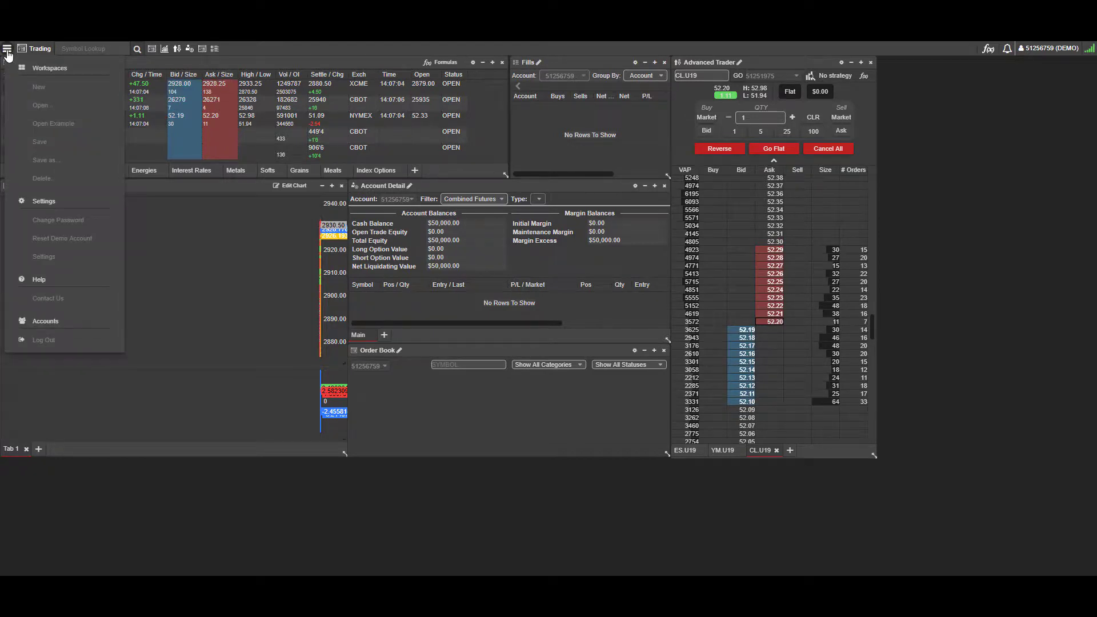
click(39, 88)
click(552, 323)
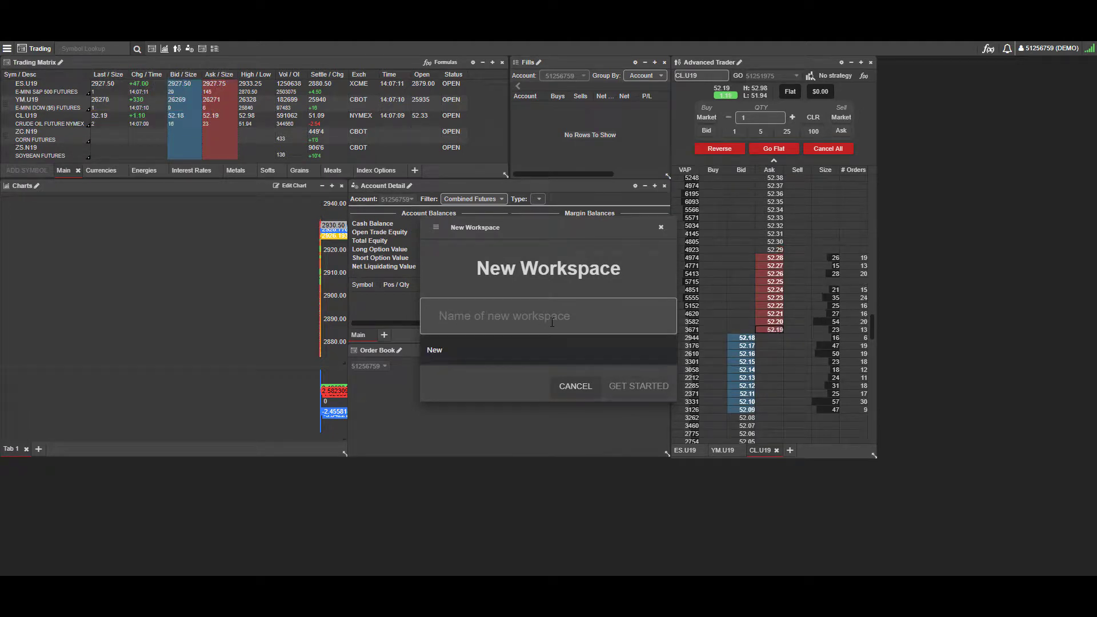
click(479, 358)
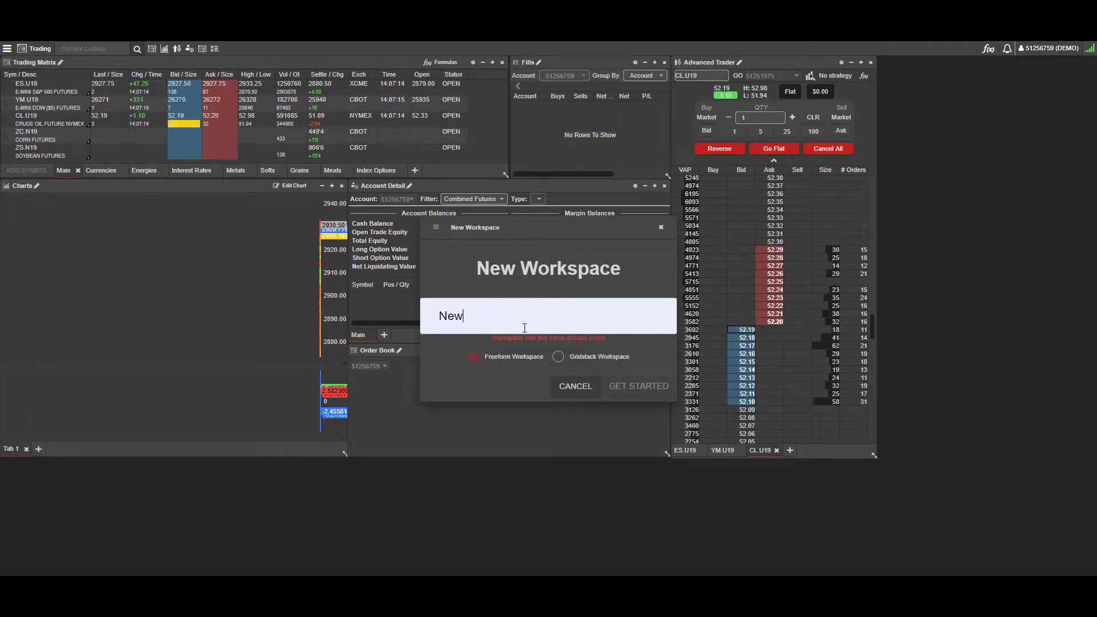
drag(524, 325, 433, 327)
text(Demo)
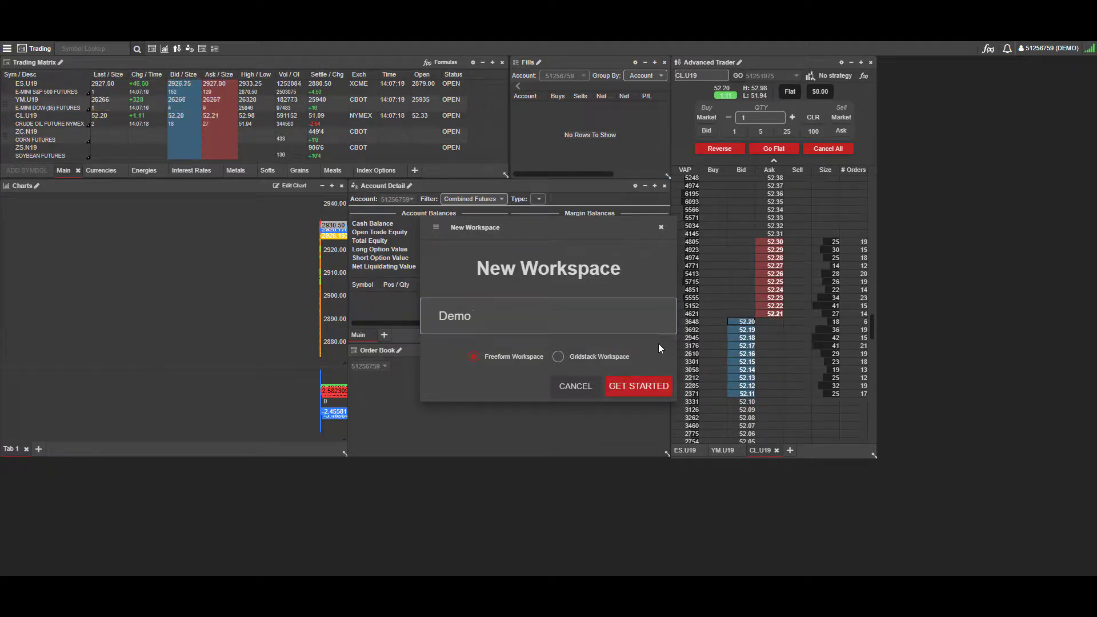
click(658, 383)
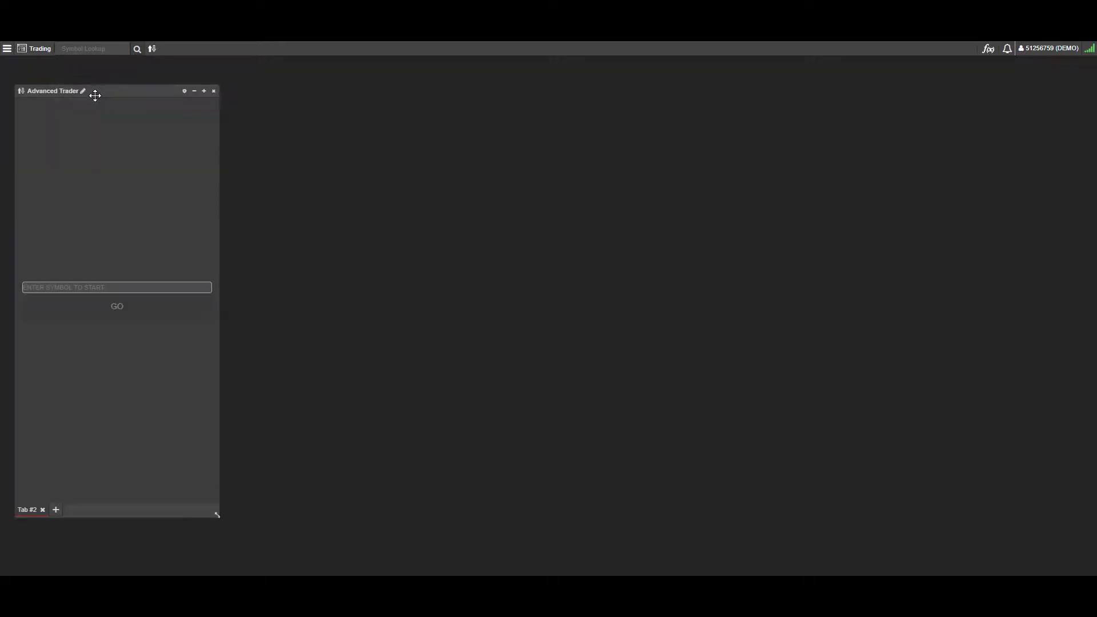
Step: Drag the empty Advanced Trader panel toward the middle of the screen
drag(95, 96, 304, 86)
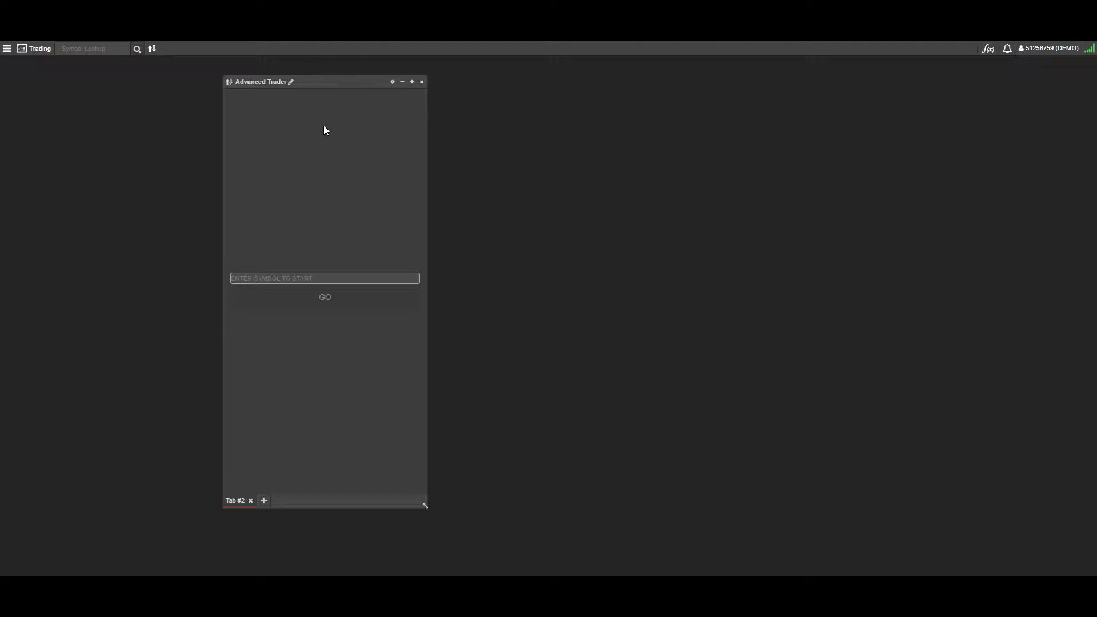
Step: Load GE.N19 (JUL) from InterestRate > XCME:GE into the Advanced Trader
click(315, 278)
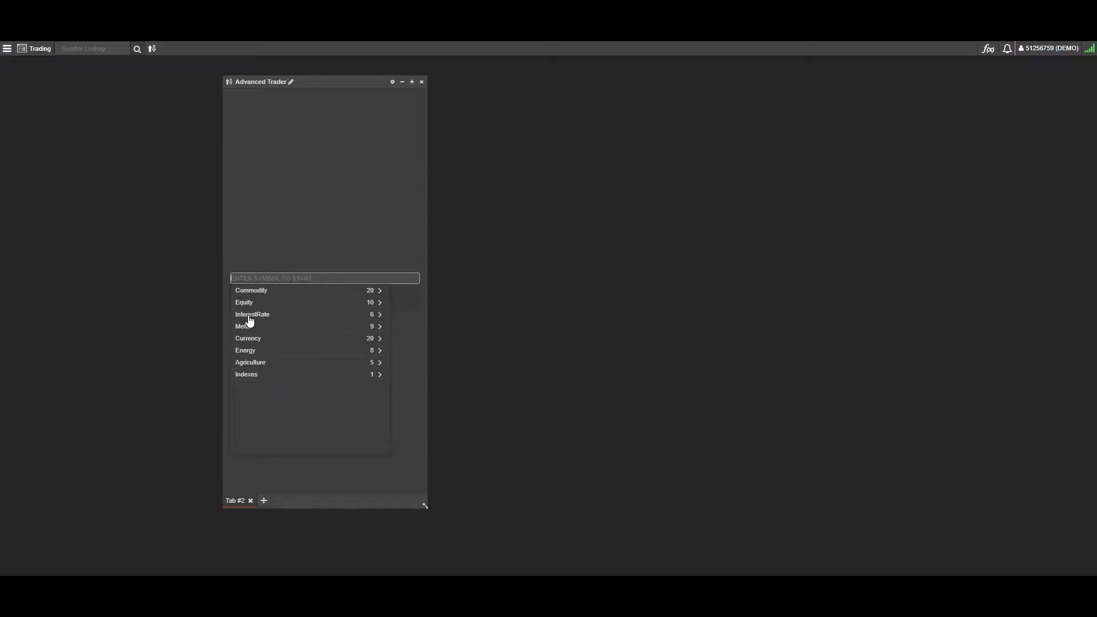
click(380, 315)
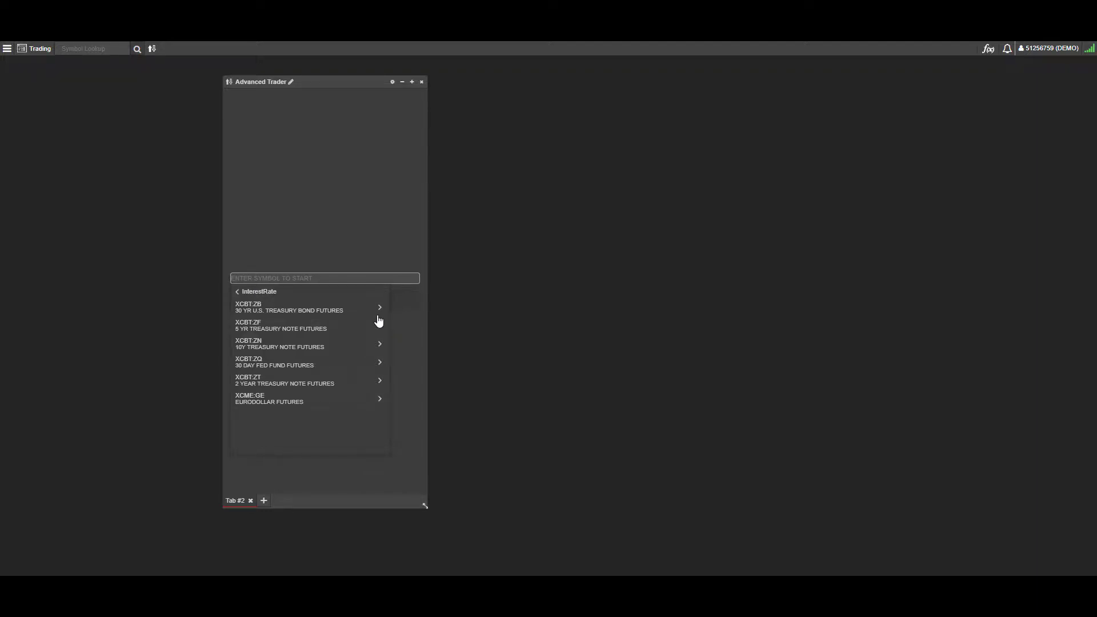
click(313, 401)
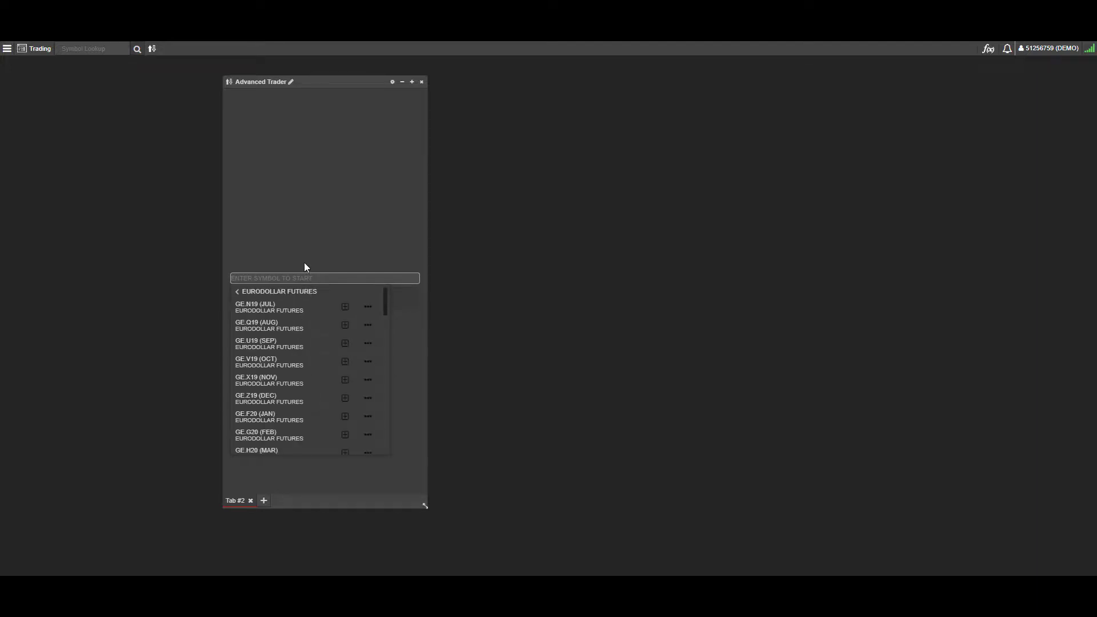
scroll(301, 331, down, 5)
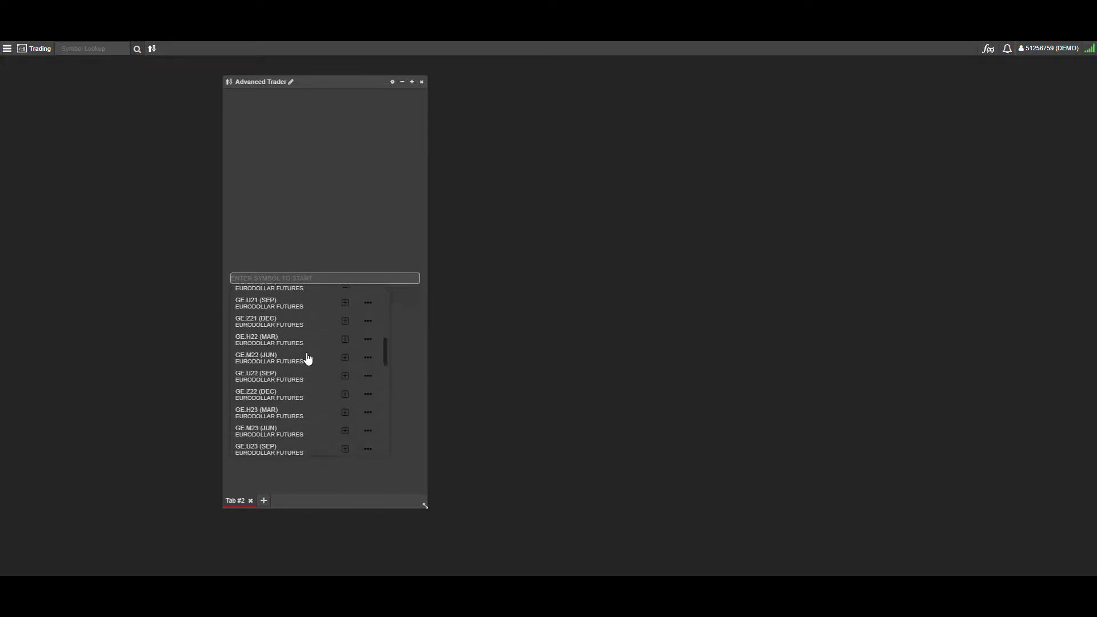
scroll(307, 358, down, 10)
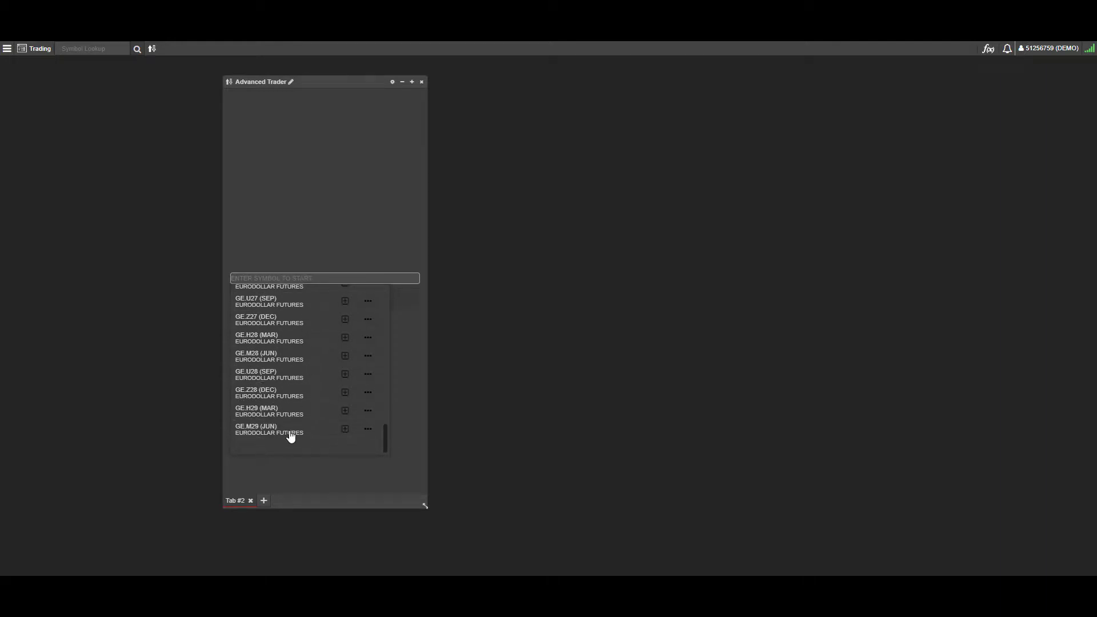
scroll(291, 435, up, 15)
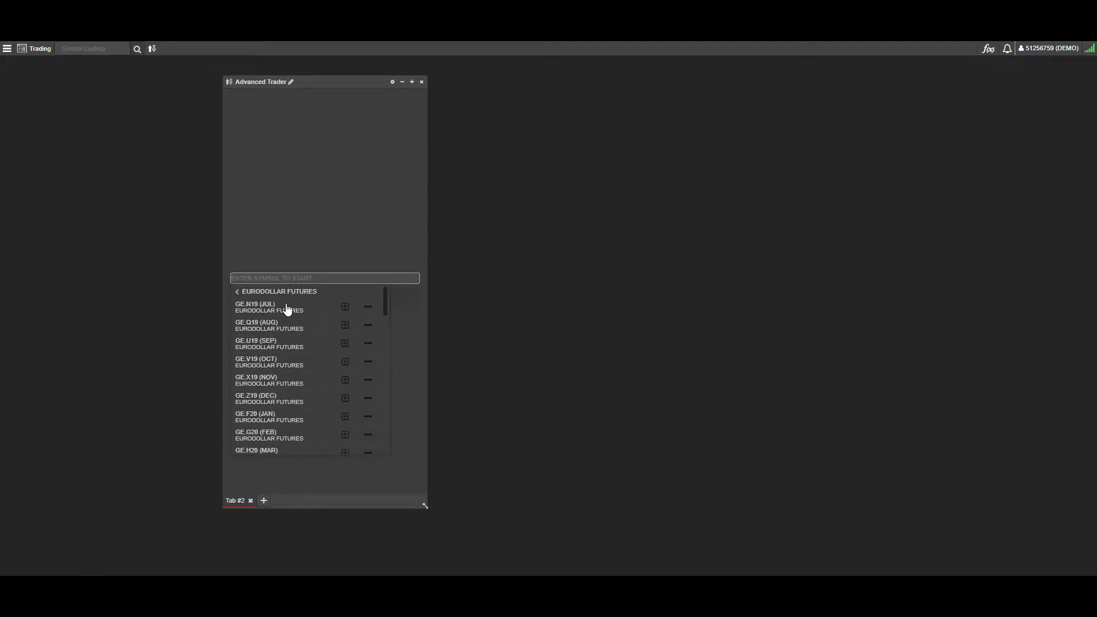
click(345, 309)
click(322, 309)
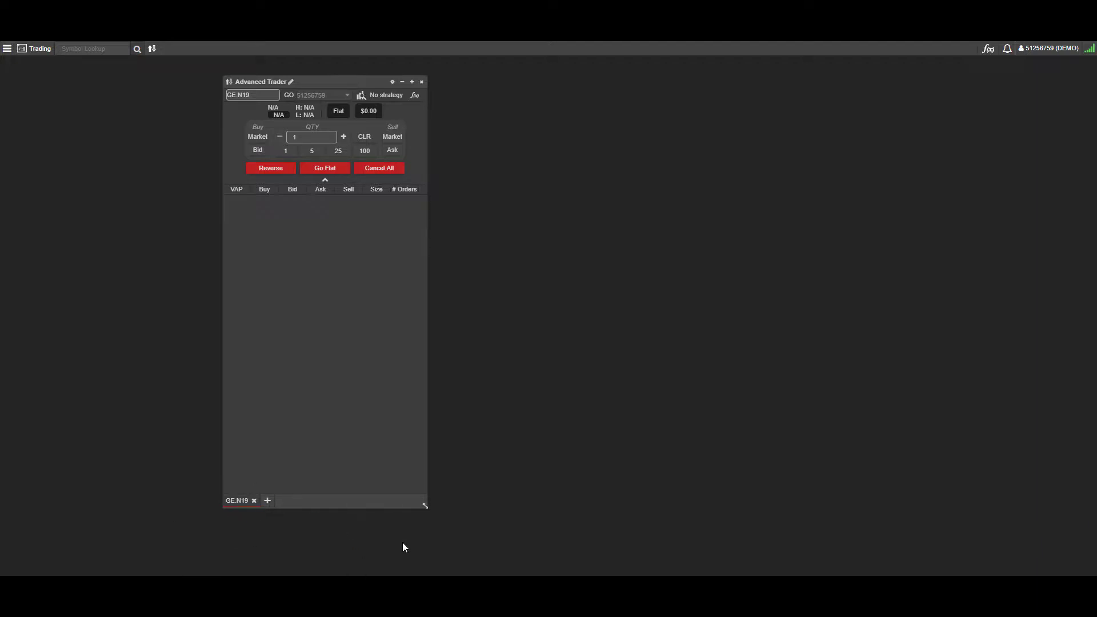
Step: Add a new trader page, search for ES, and browse the ES.U19 calendar spreads
click(268, 501)
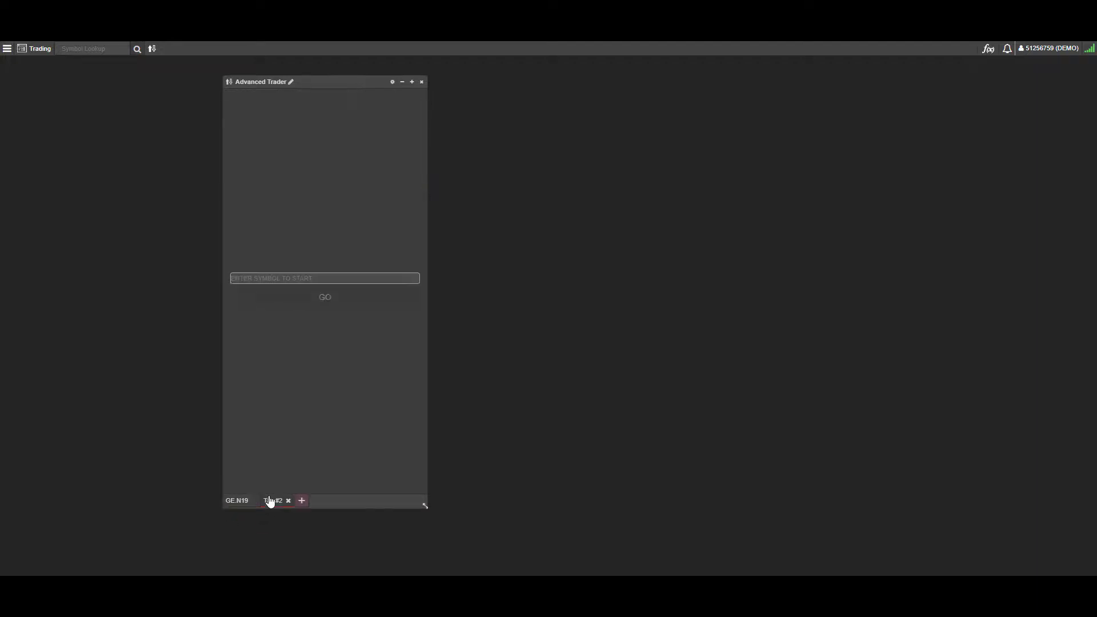
click(330, 280)
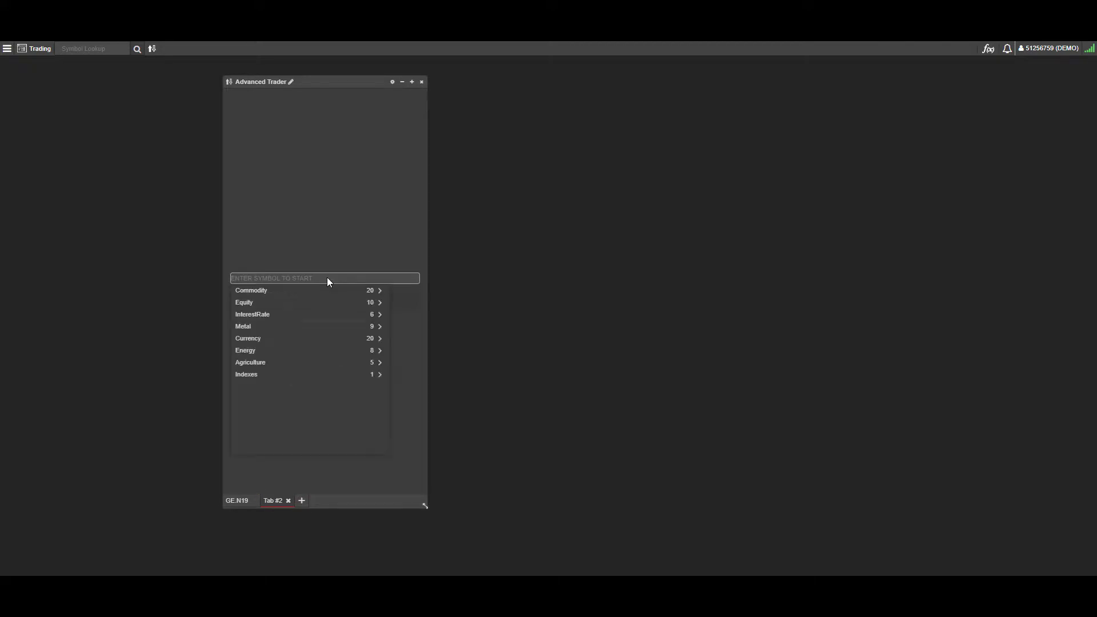
text(ES)
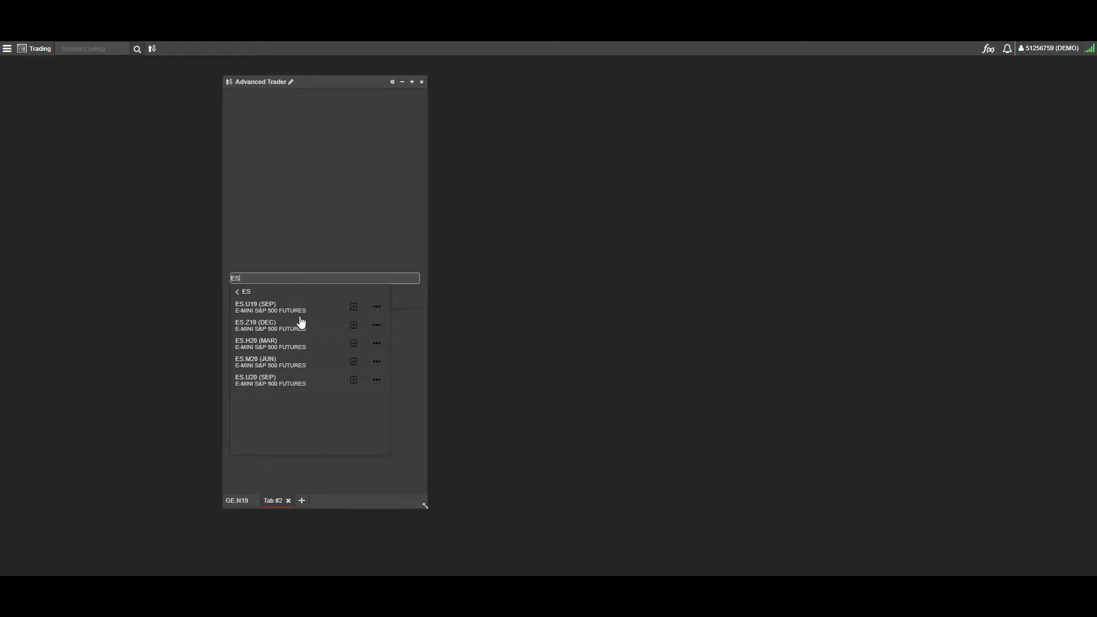
click(376, 309)
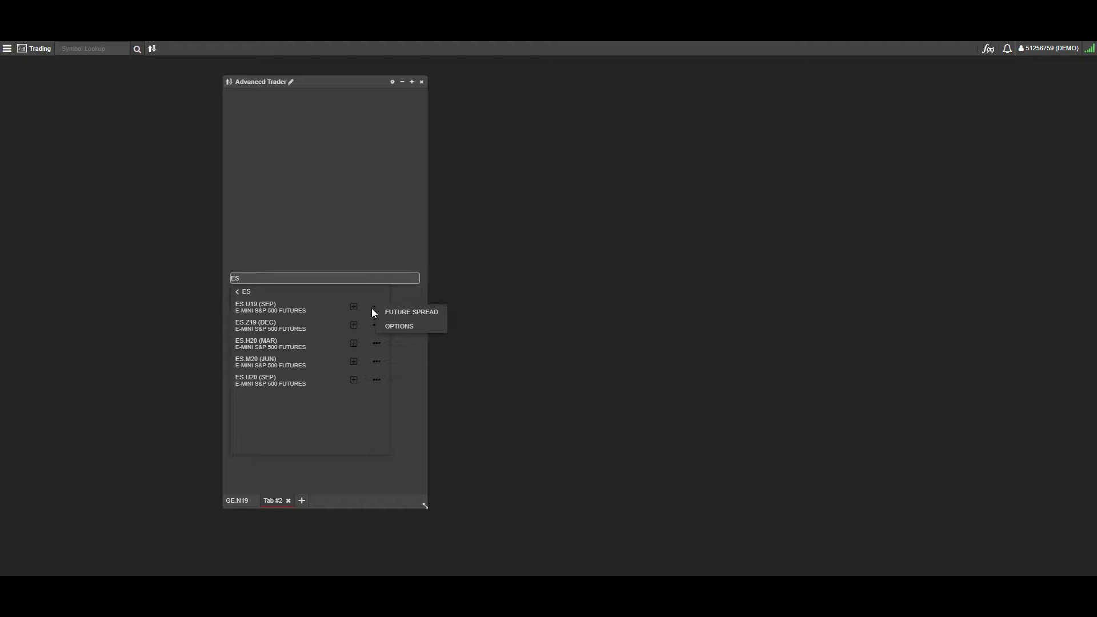
click(372, 308)
click(372, 309)
click(397, 318)
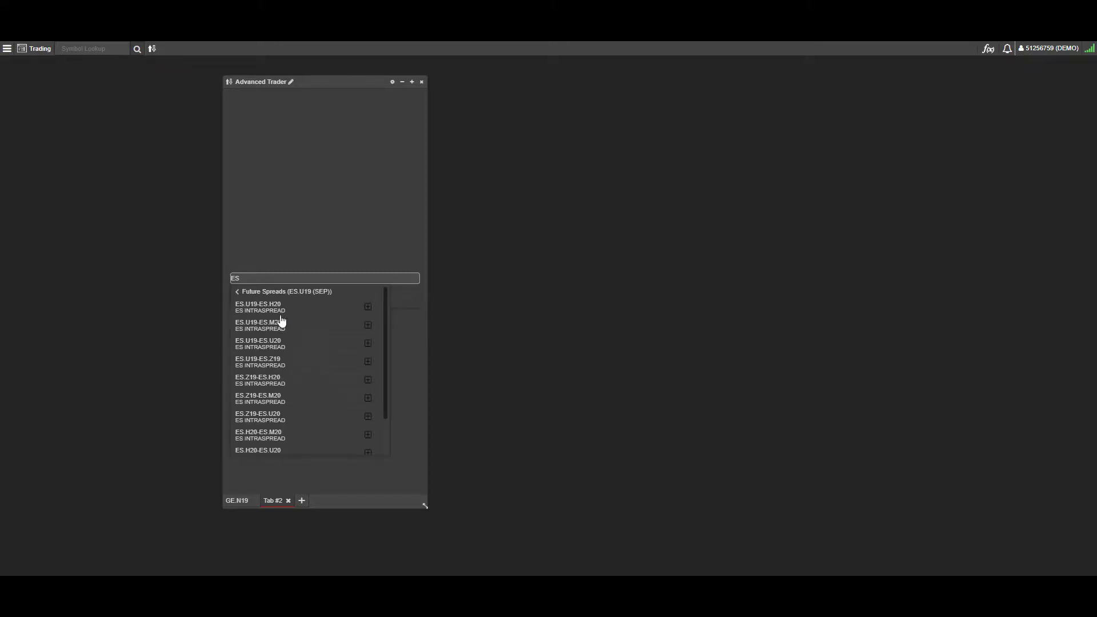
scroll(286, 389, down, 1)
scroll(285, 365, up, 1)
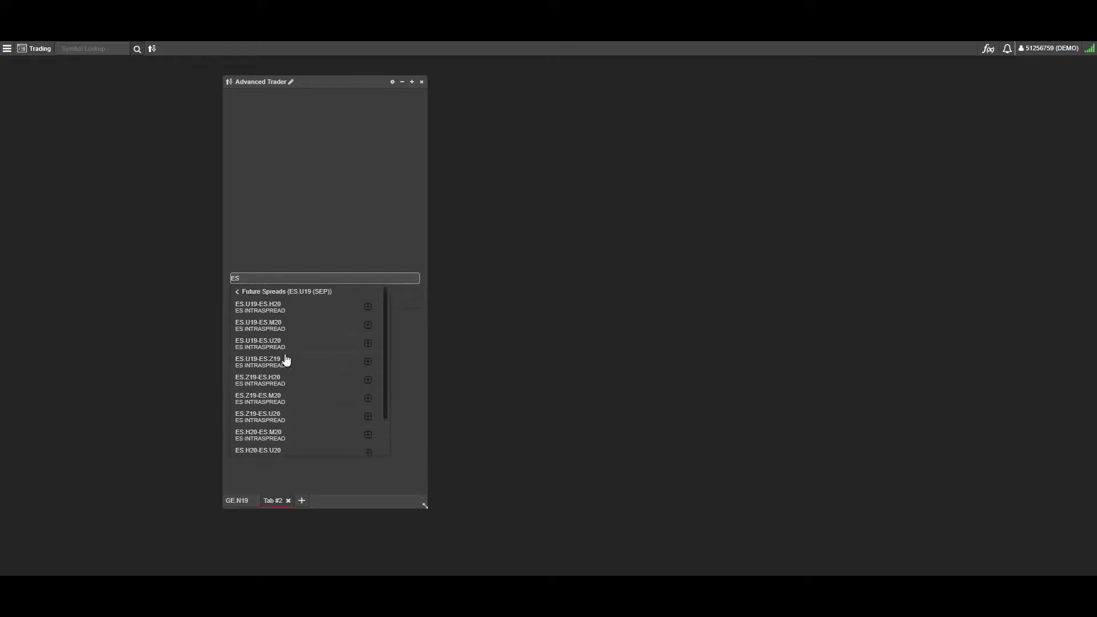
click(240, 296)
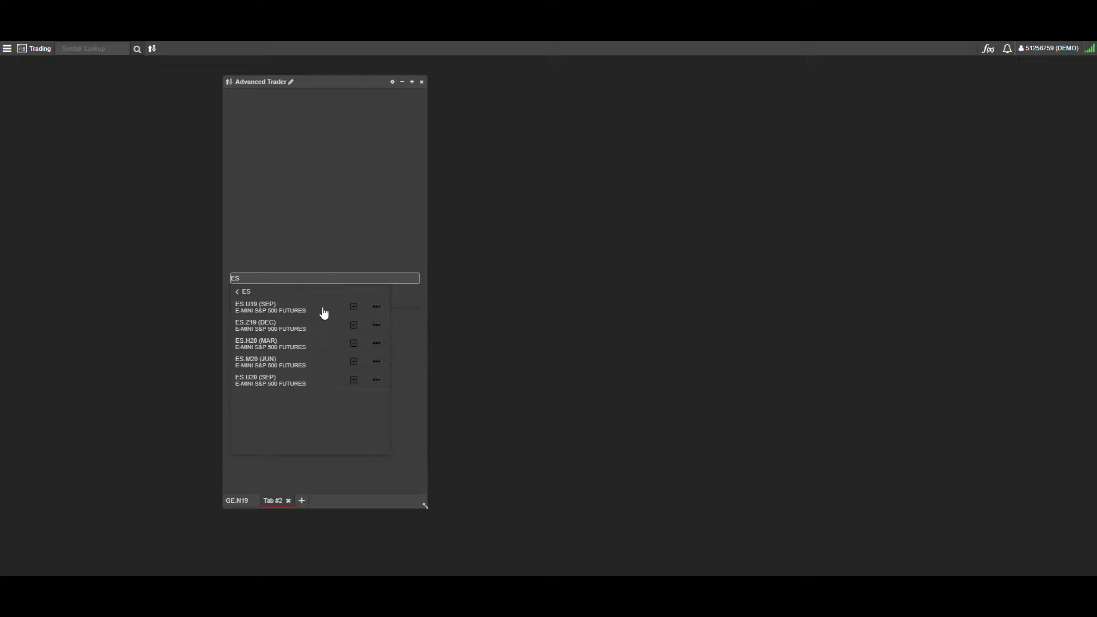
Step: Browse the options listed on ES.U19, then load ES.U19 into the ladder
click(377, 307)
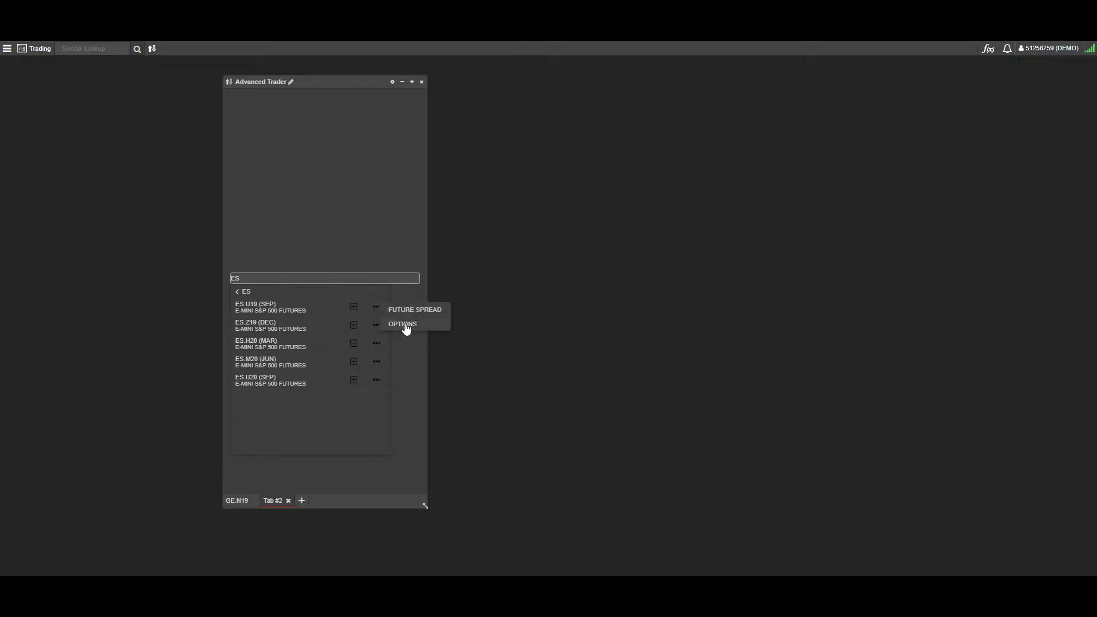
click(403, 324)
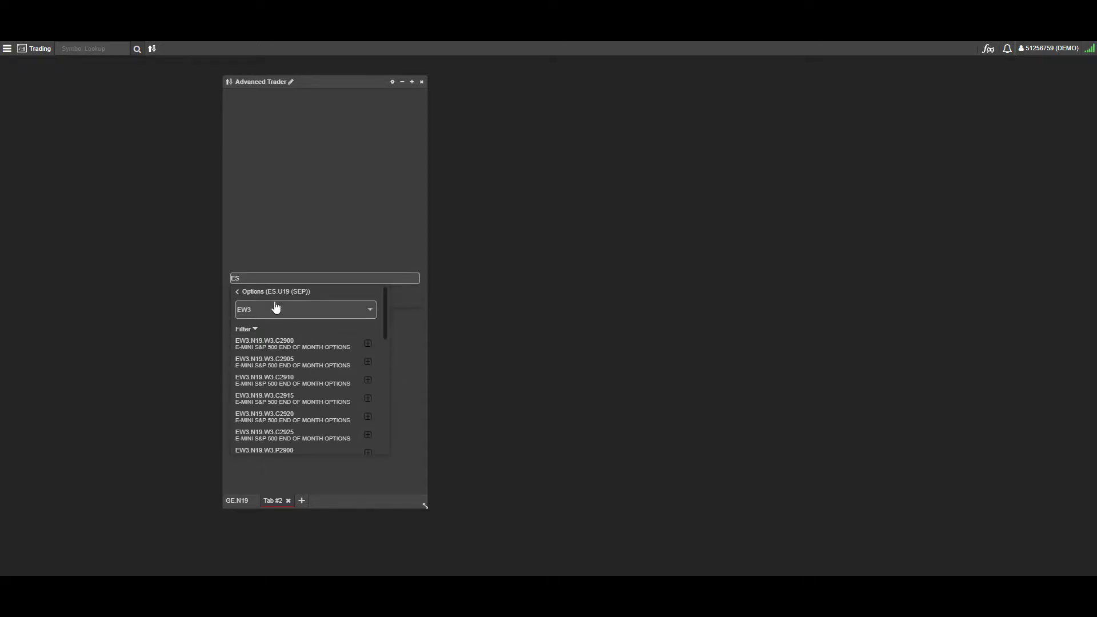
scroll(311, 408, down, 2)
scroll(311, 389, up, 2)
click(240, 291)
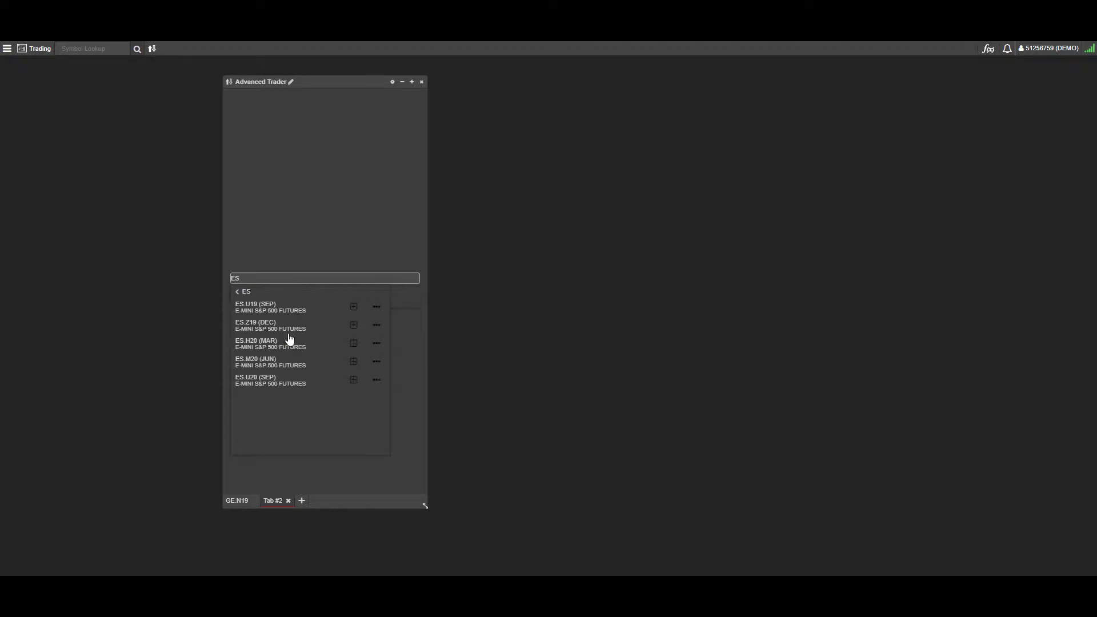
click(310, 313)
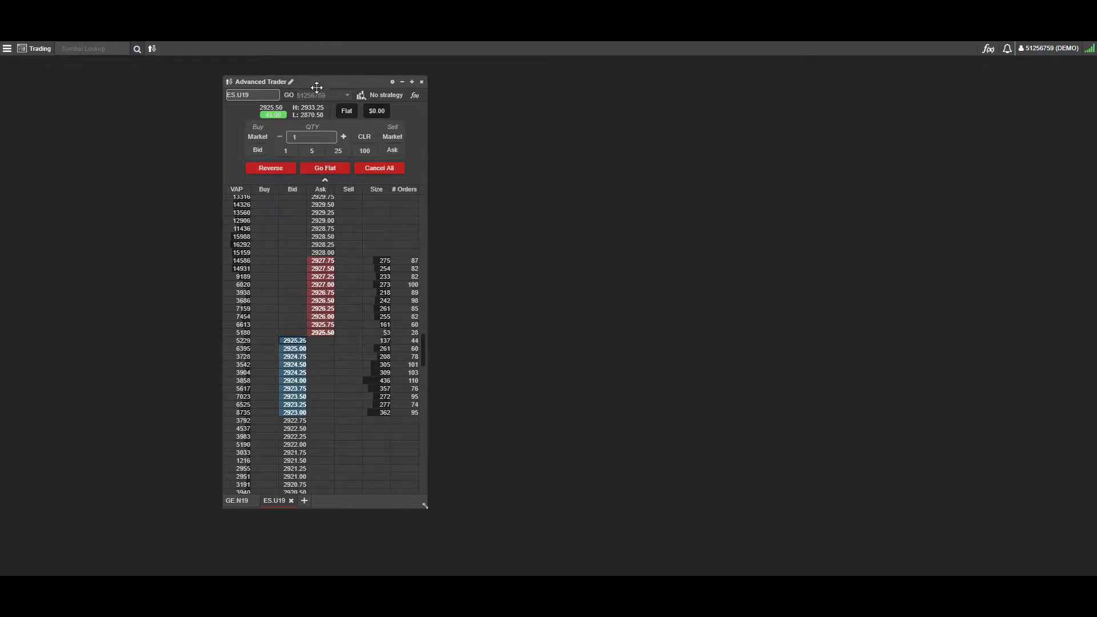
Step: Move the ES.U19 Advanced Trader window up-left and resize it much wider and taller
drag(309, 82, 275, 62)
drag(390, 486, 559, 524)
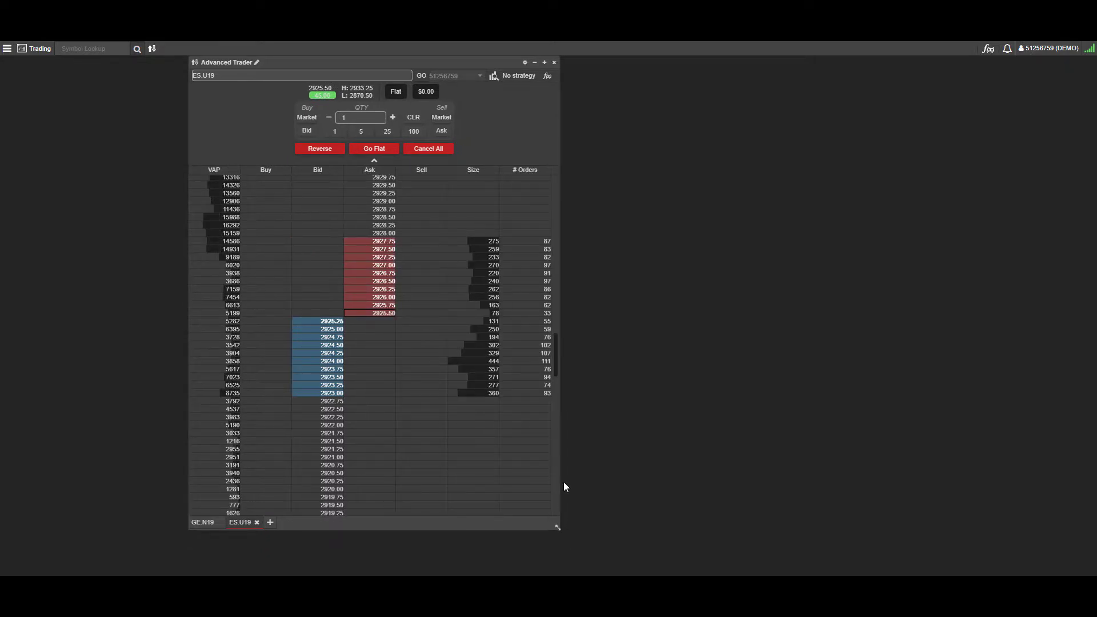
drag(552, 530, 751, 551)
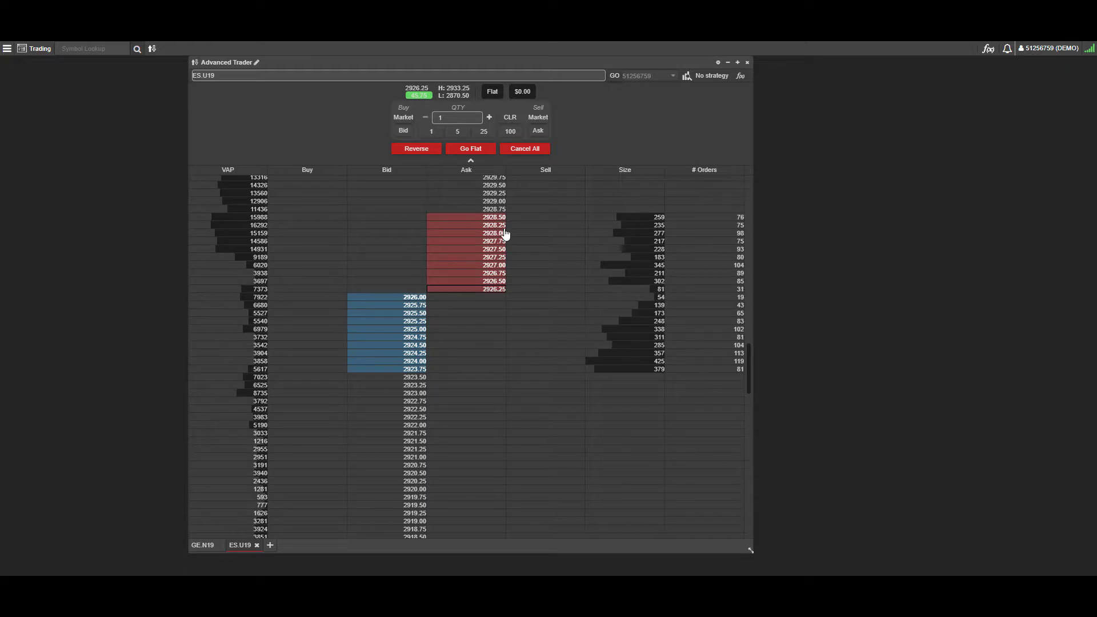
Step: Start a sell limit order at 2927.25, reposition its form, and lower the ladder quantity
click(482, 258)
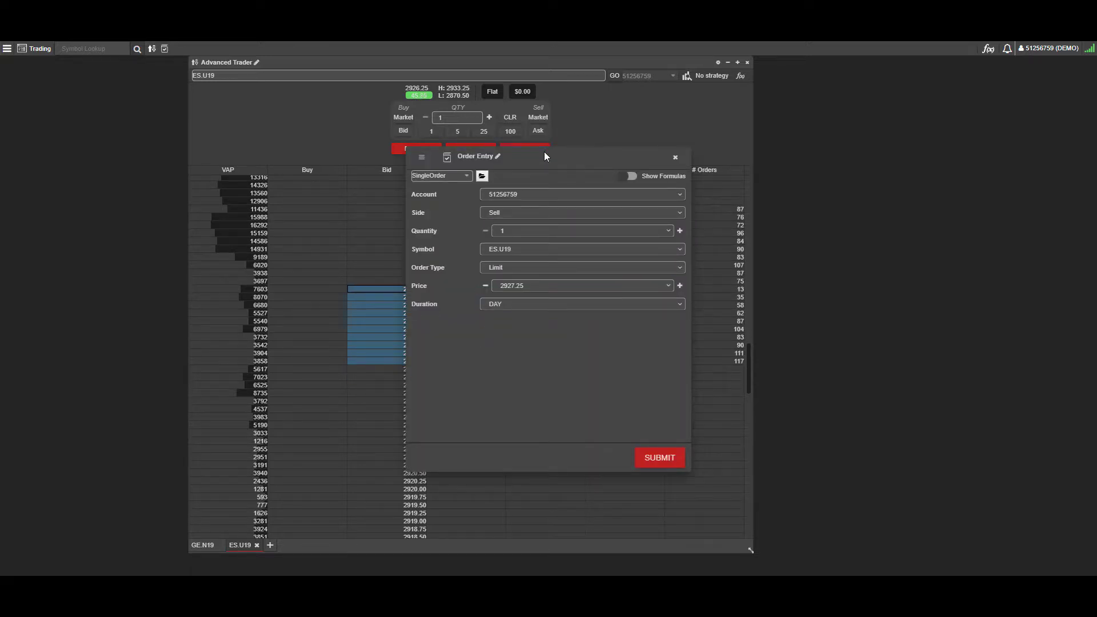
drag(544, 152, 821, 192)
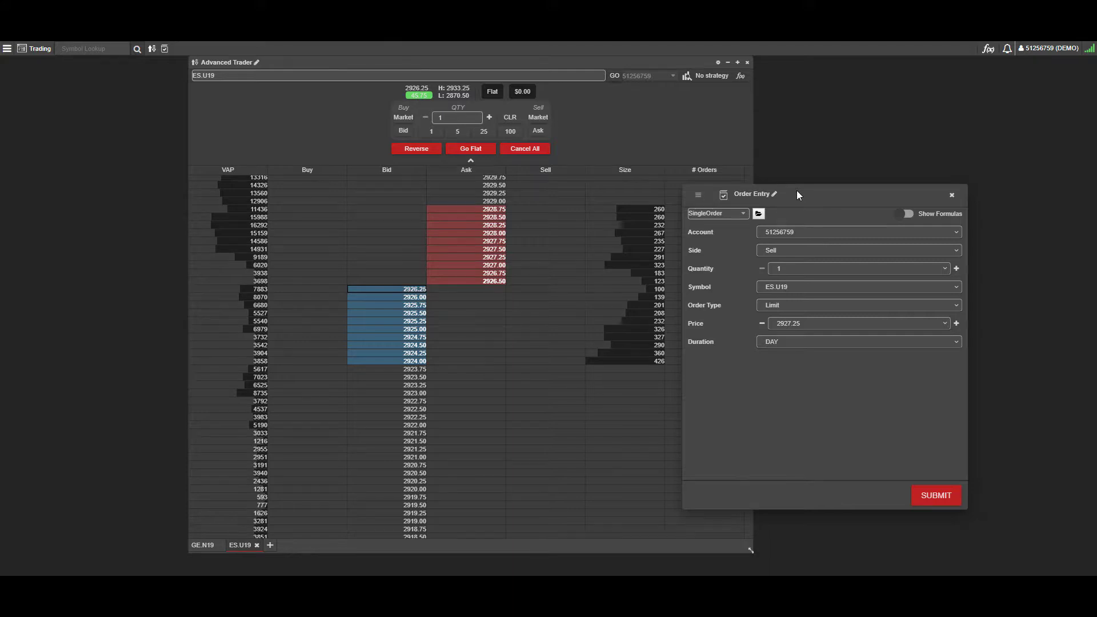
drag(798, 194, 737, 192)
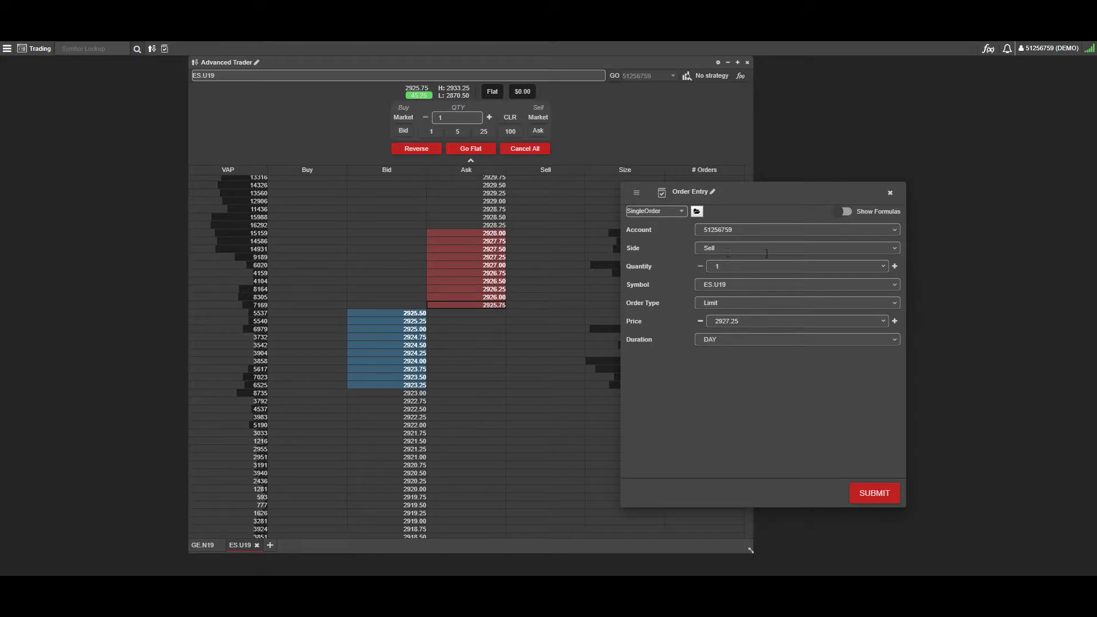
click(750, 268)
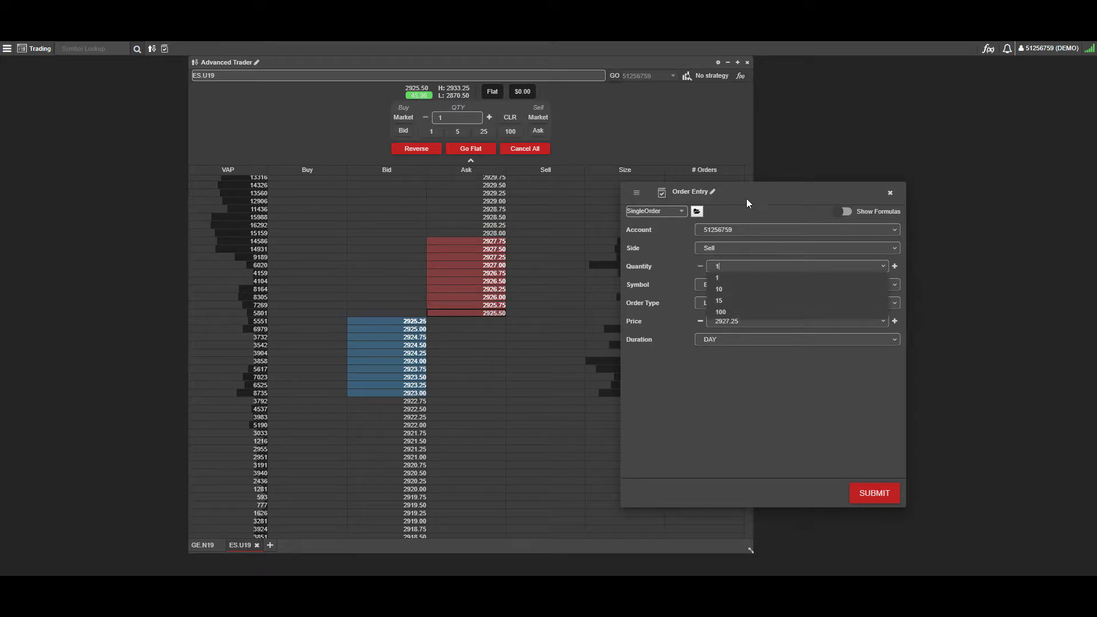
drag(741, 189, 770, 202)
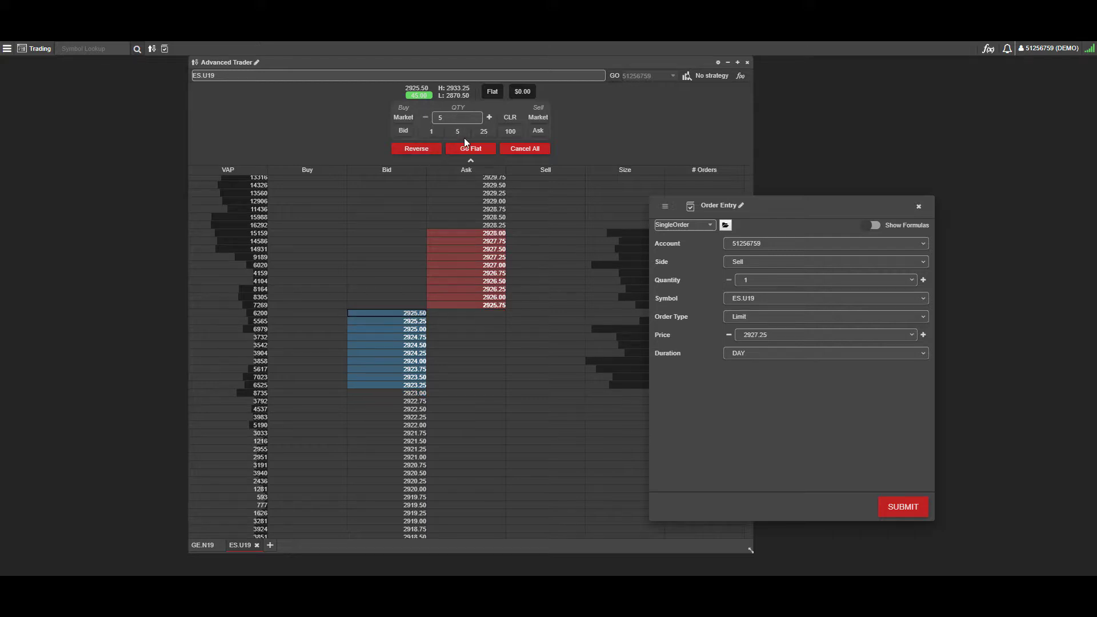
click(425, 118)
scroll(449, 114, down, 1)
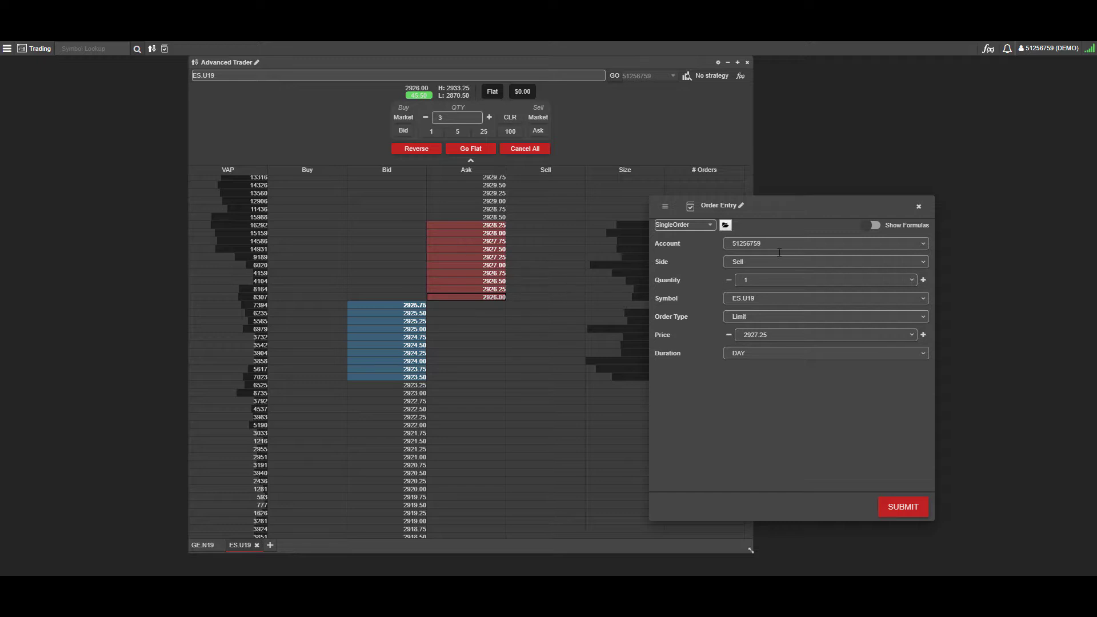
click(779, 282)
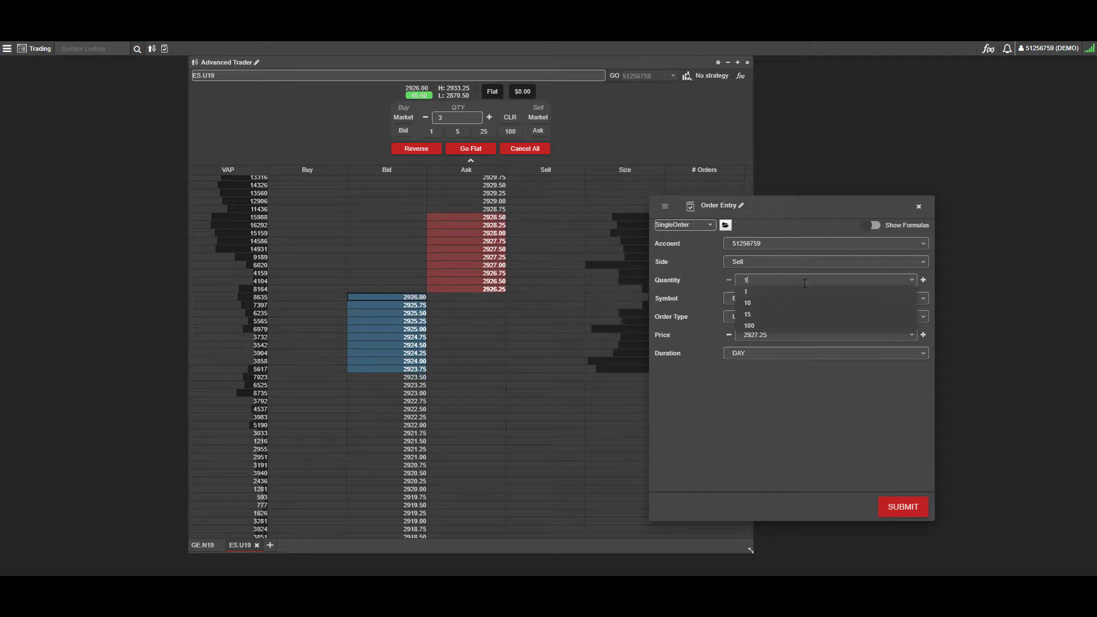
click(787, 436)
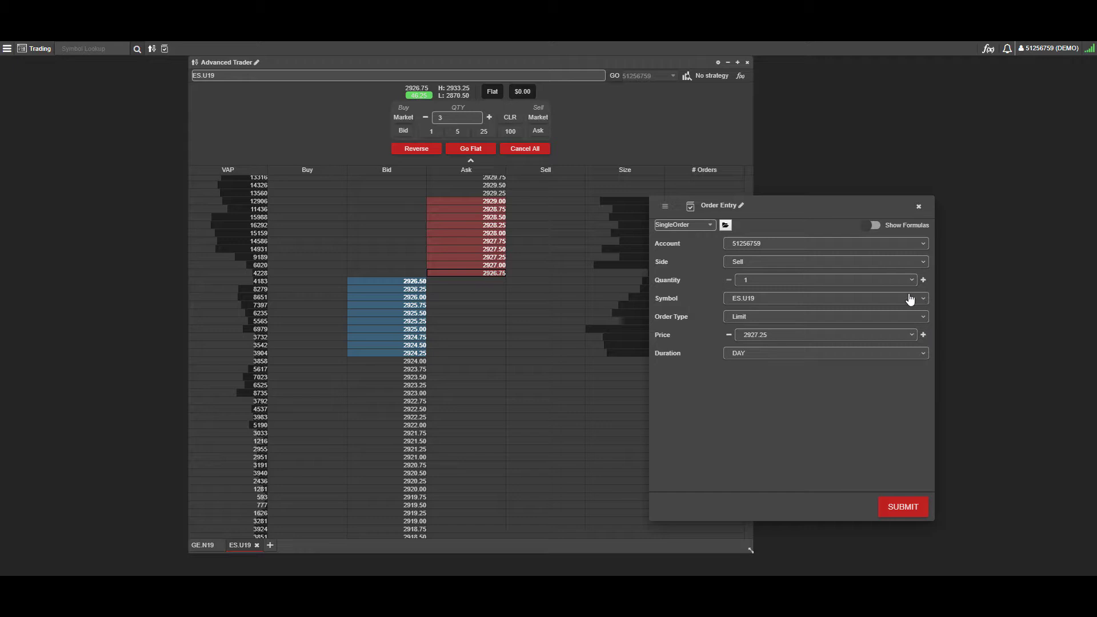
Step: Keep the order type as Limit and set its duration to Day after trying GTC
click(917, 316)
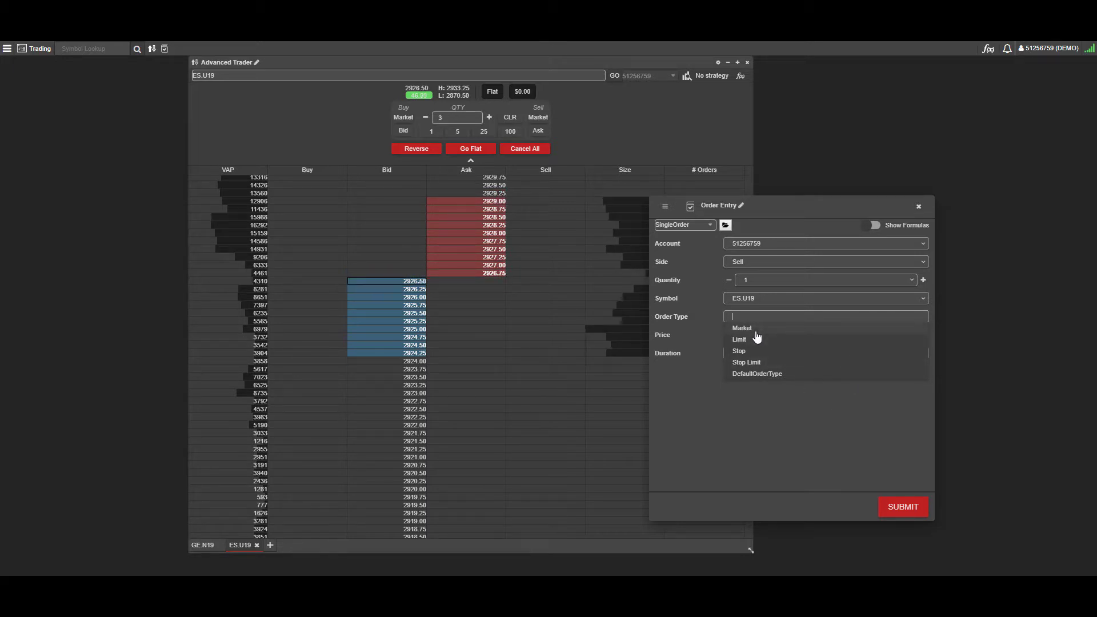
click(753, 382)
click(770, 319)
click(757, 340)
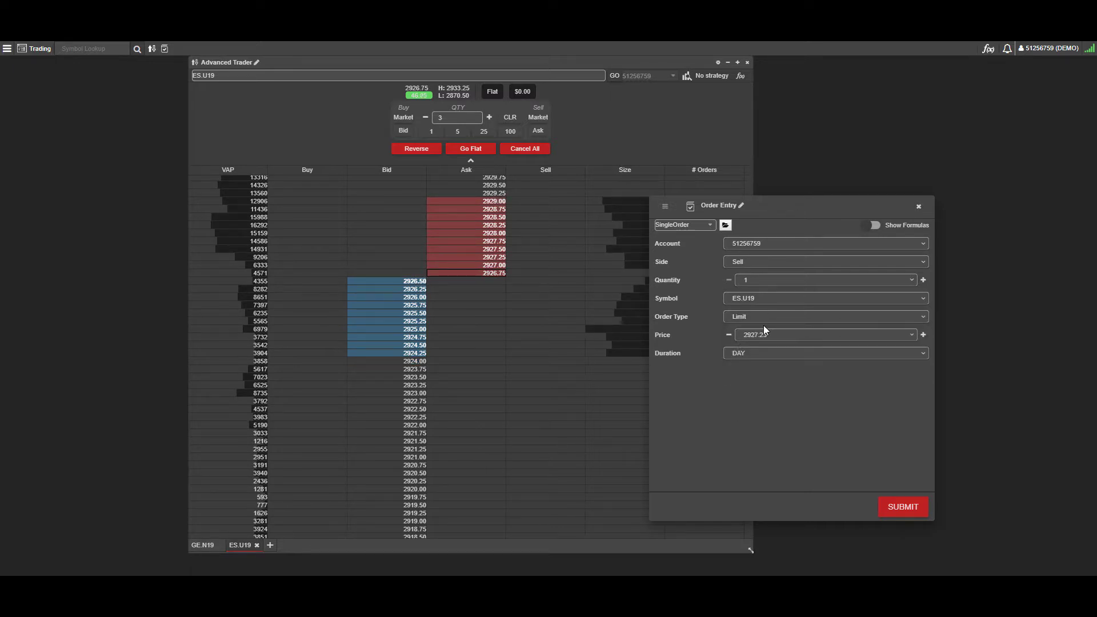
click(768, 354)
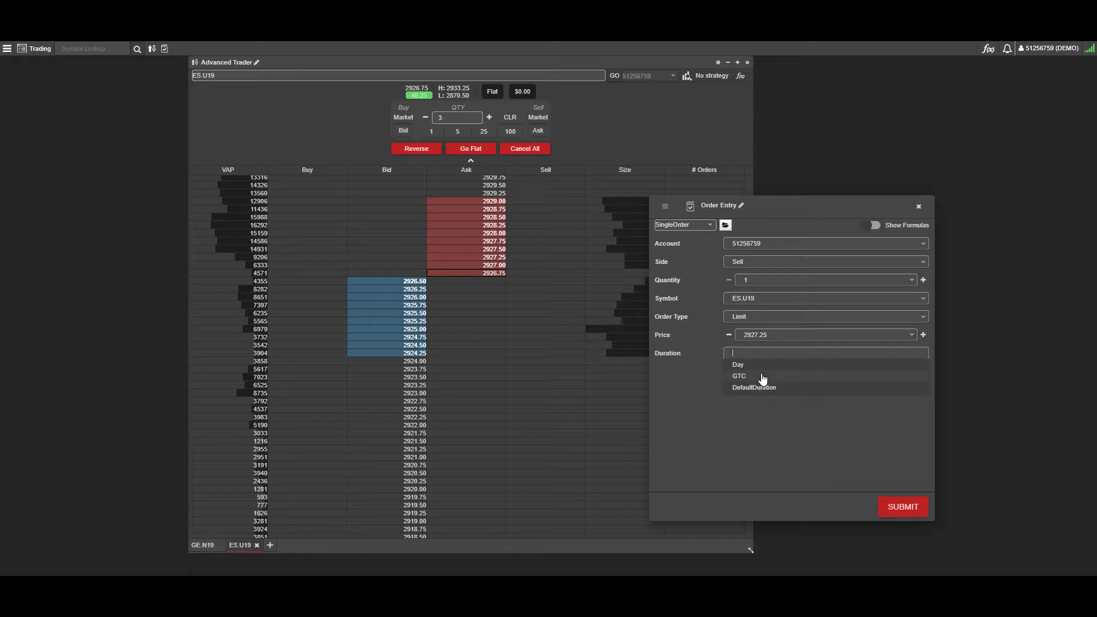
click(764, 377)
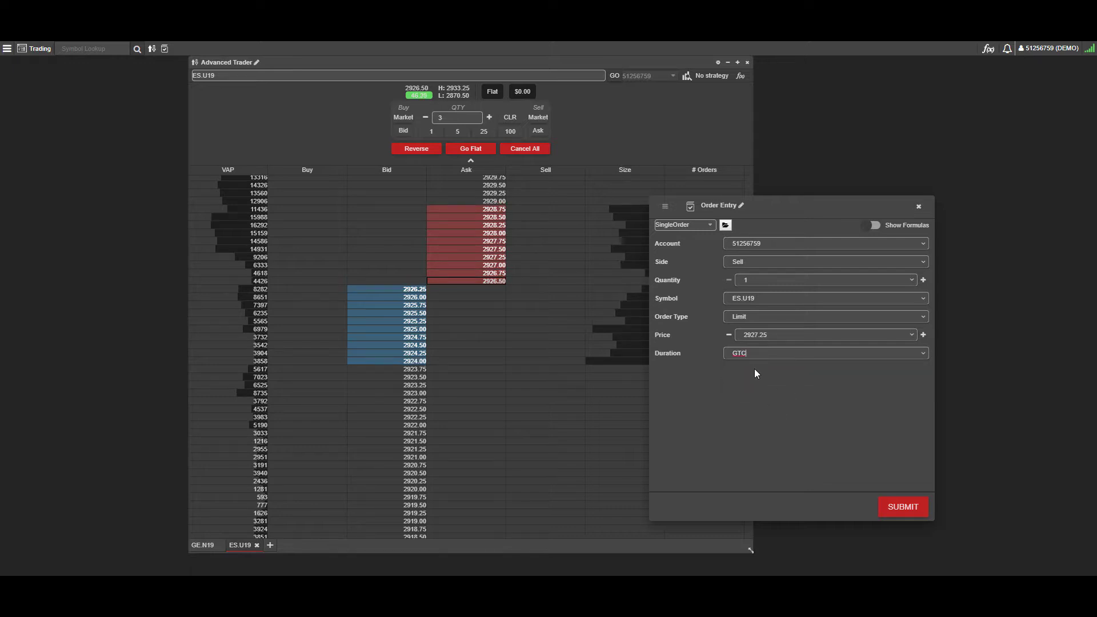
click(919, 354)
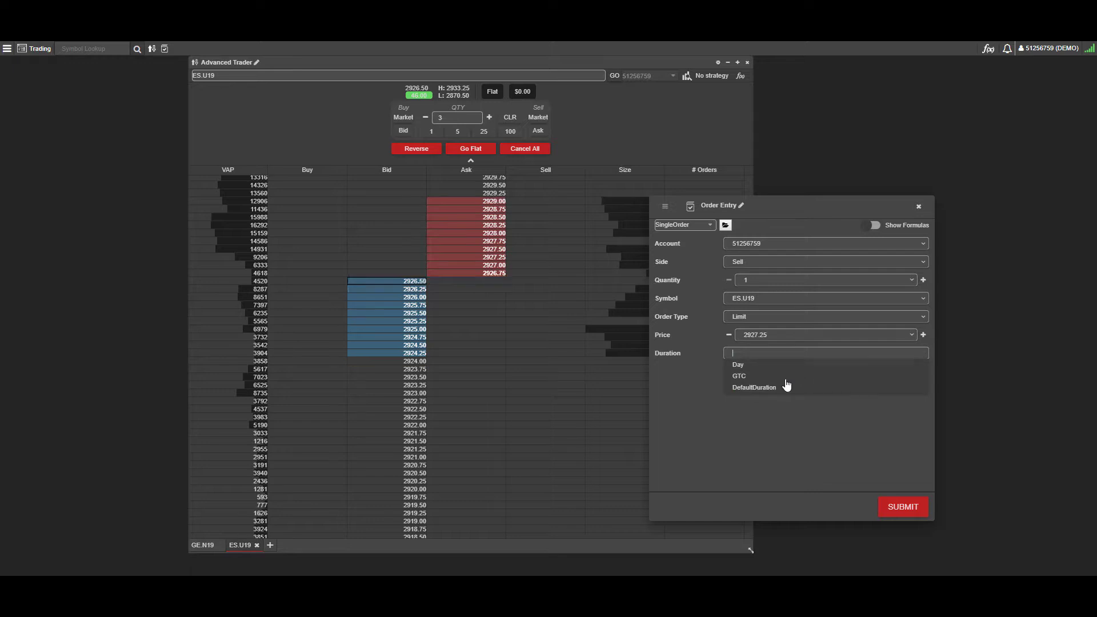
click(737, 366)
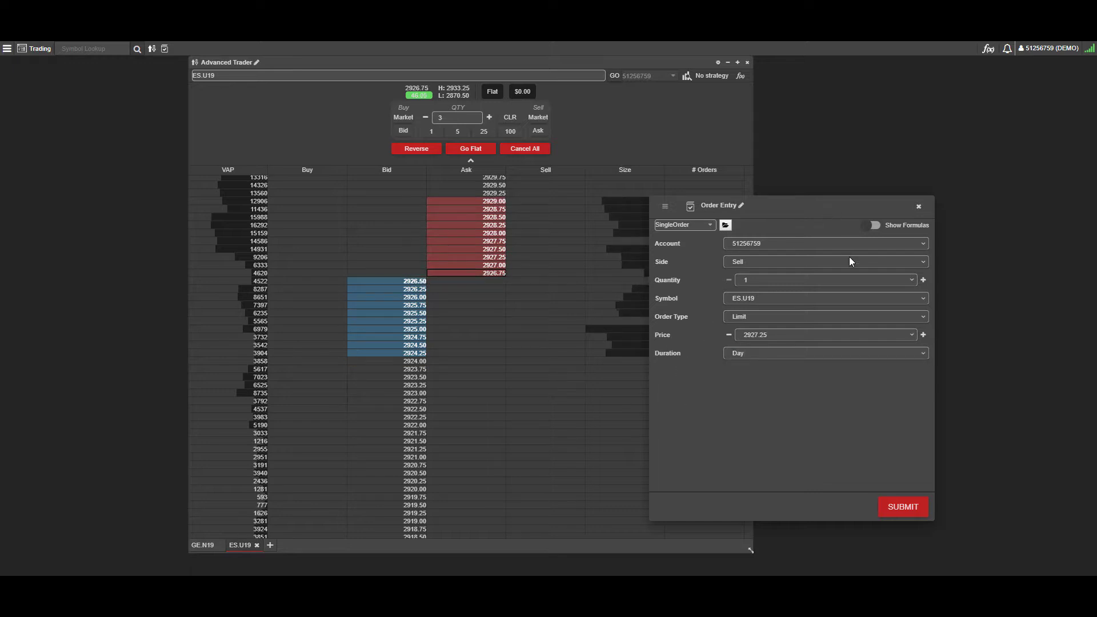
Step: Submit the 1-lot sell limit at 2927.25, then cancel it from the Sell column
click(903, 507)
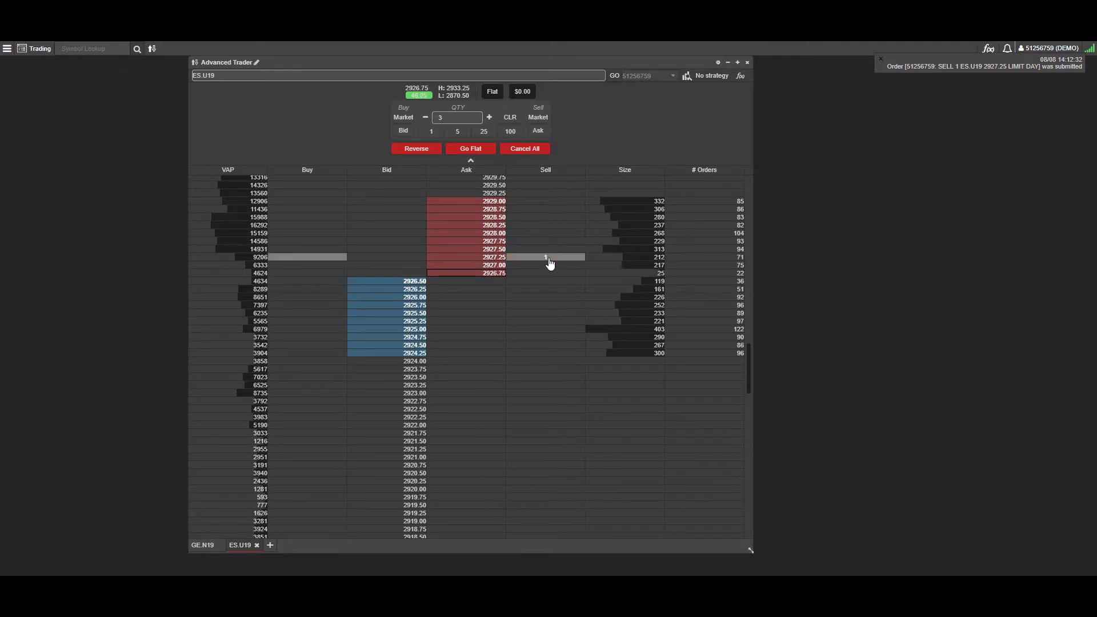
click(547, 258)
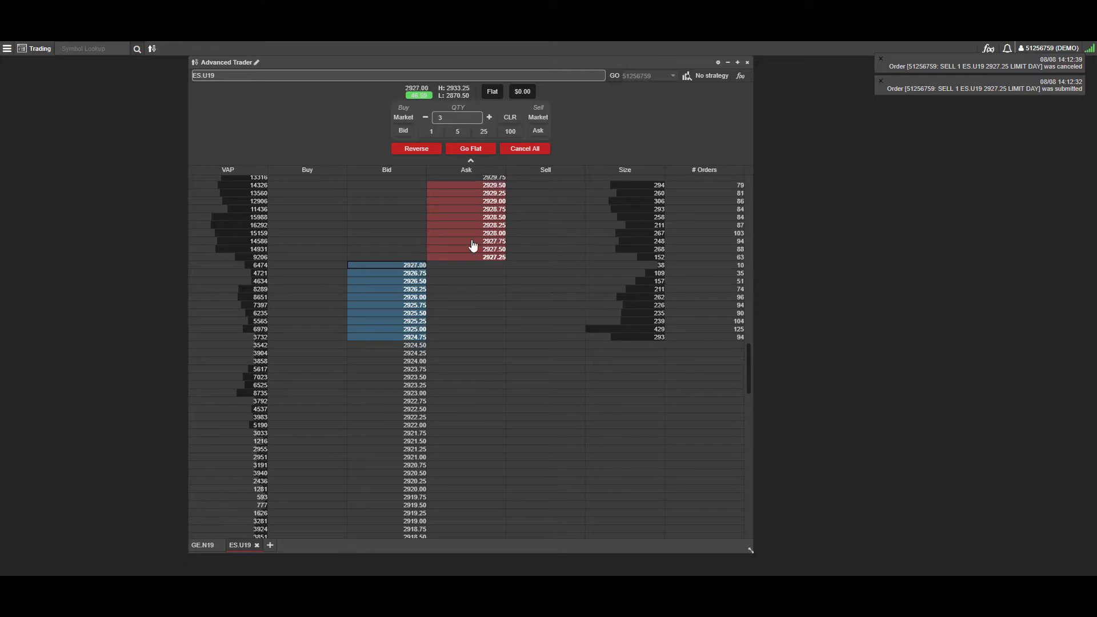
Step: Submit a market buy order for 3 ES.U19 contracts
click(404, 118)
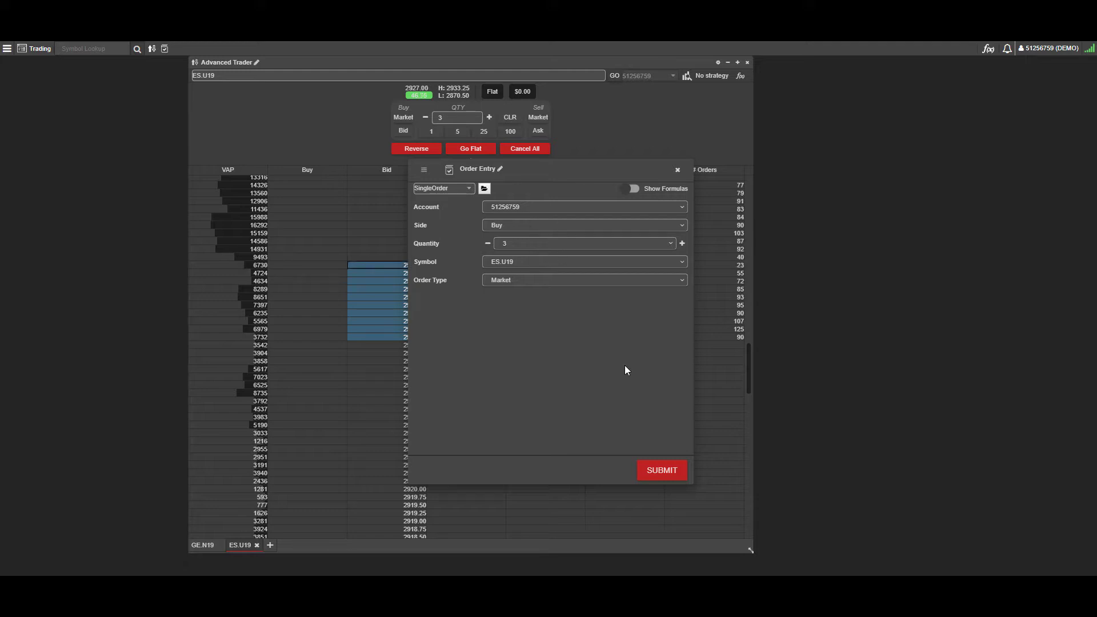
click(643, 471)
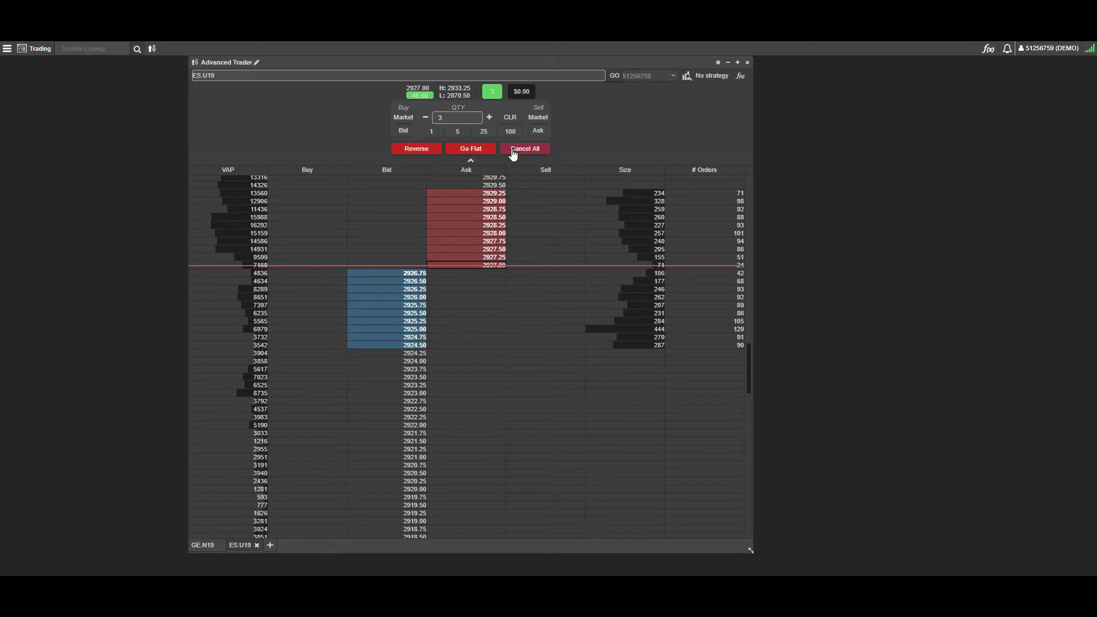
Step: Submit a 3-contract ES.U19 market sell to close out the long position
click(463, 141)
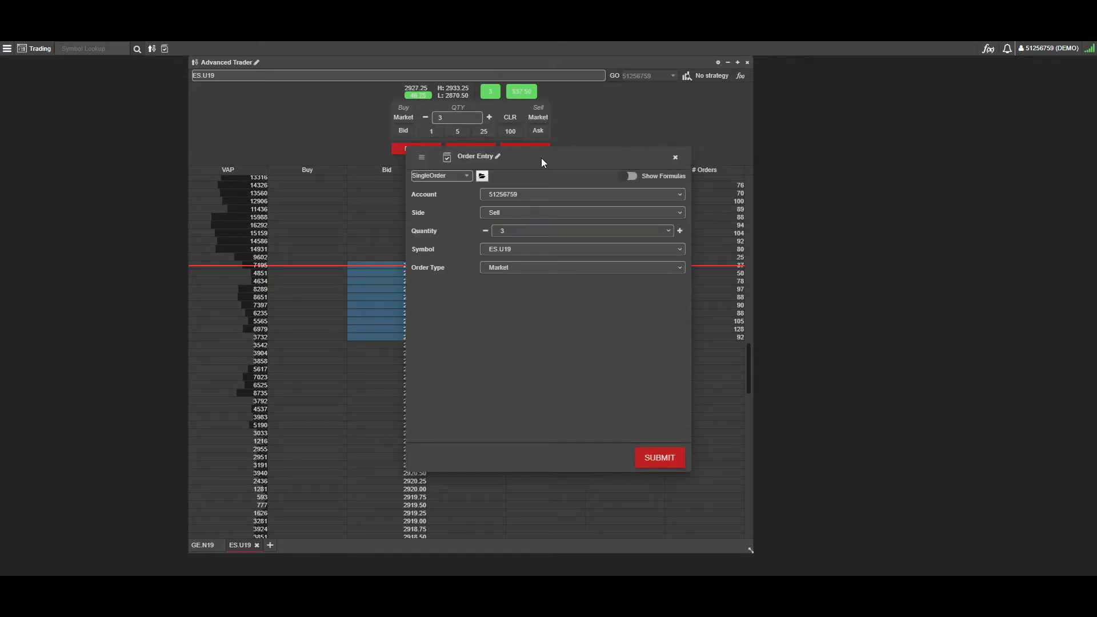
drag(538, 162, 591, 175)
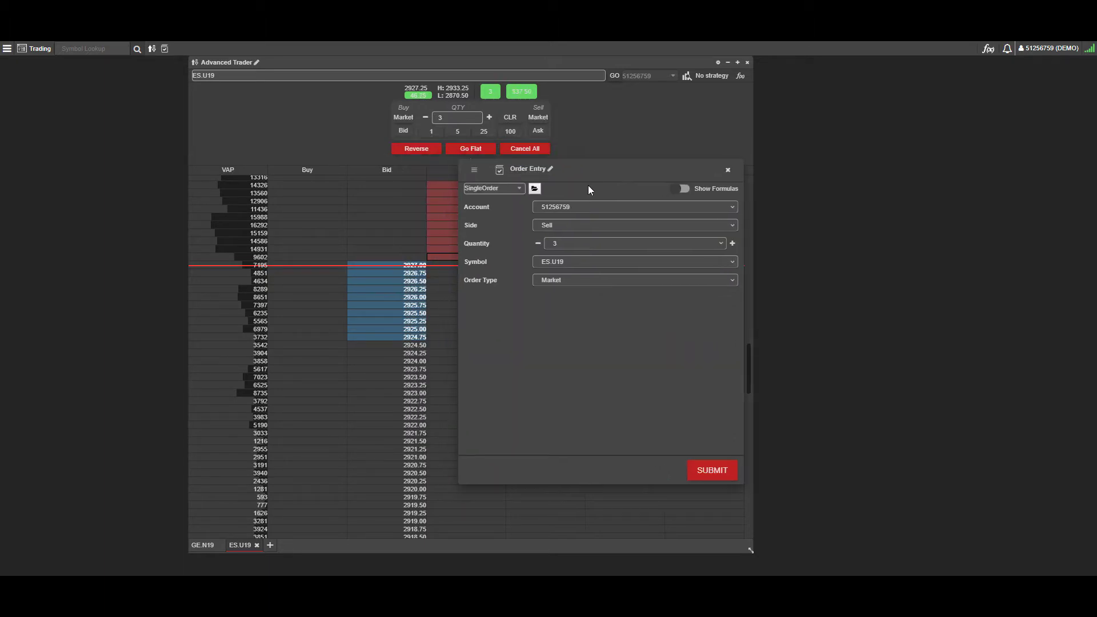
click(731, 475)
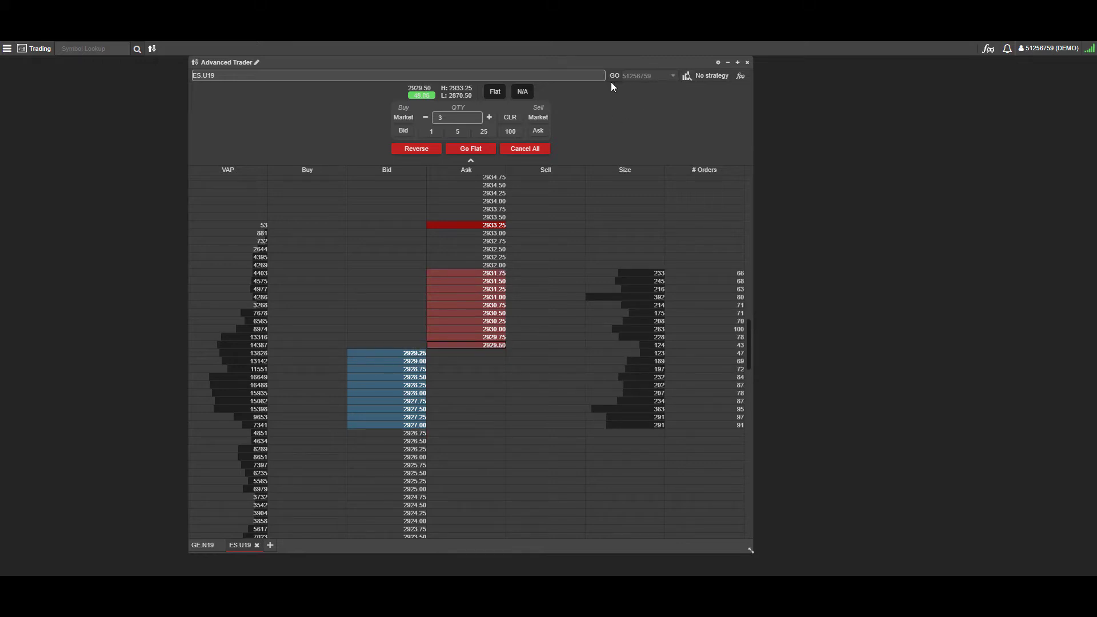
click(703, 78)
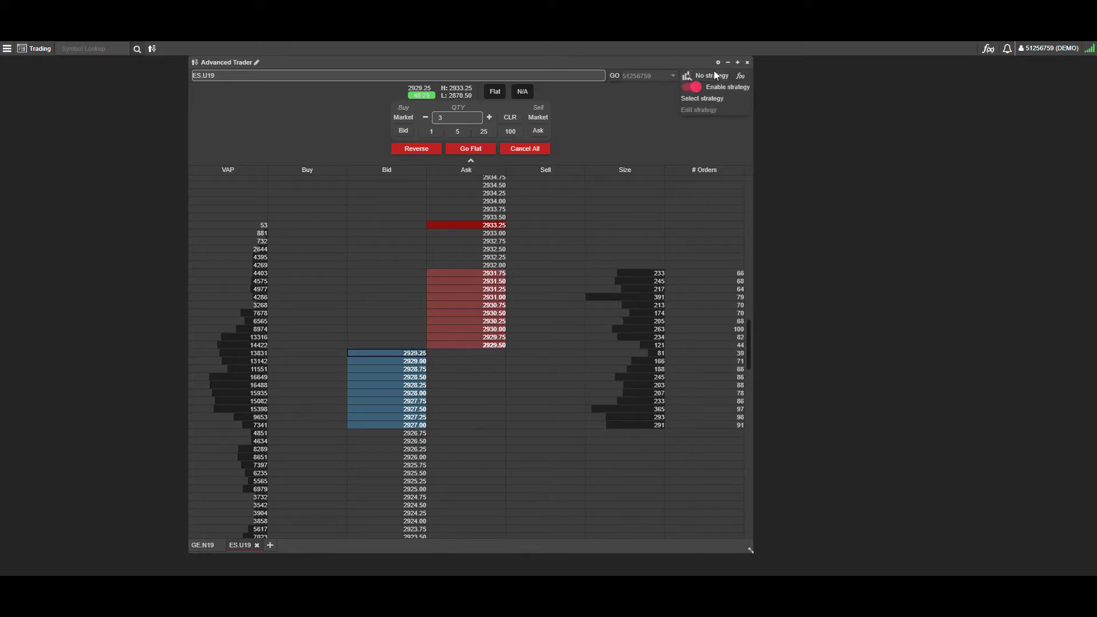
click(690, 99)
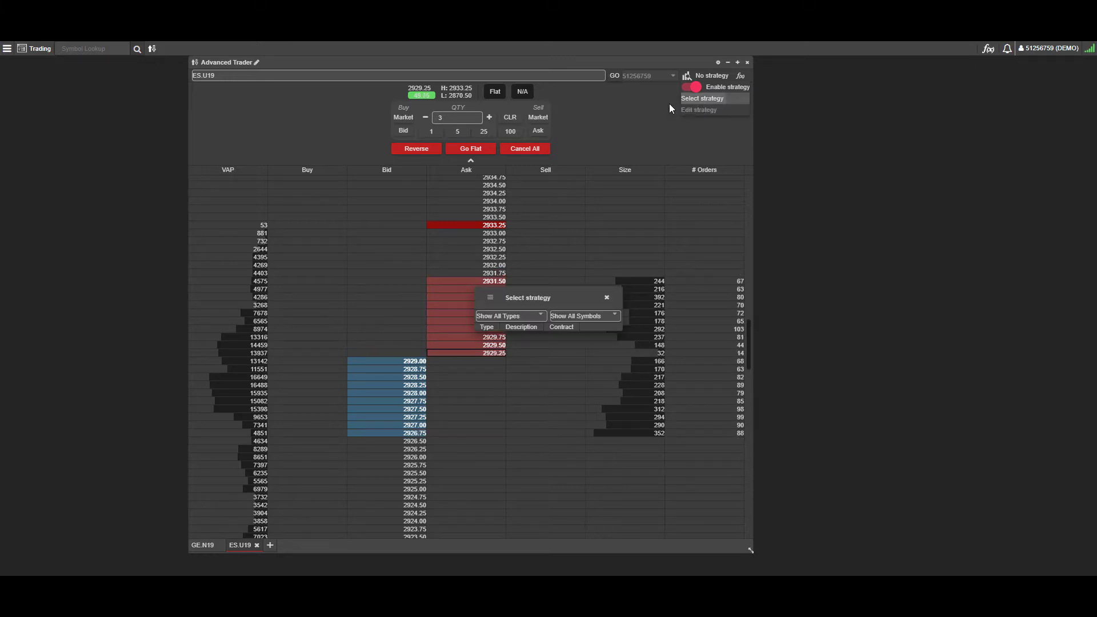
click(542, 316)
click(540, 315)
click(585, 316)
click(584, 315)
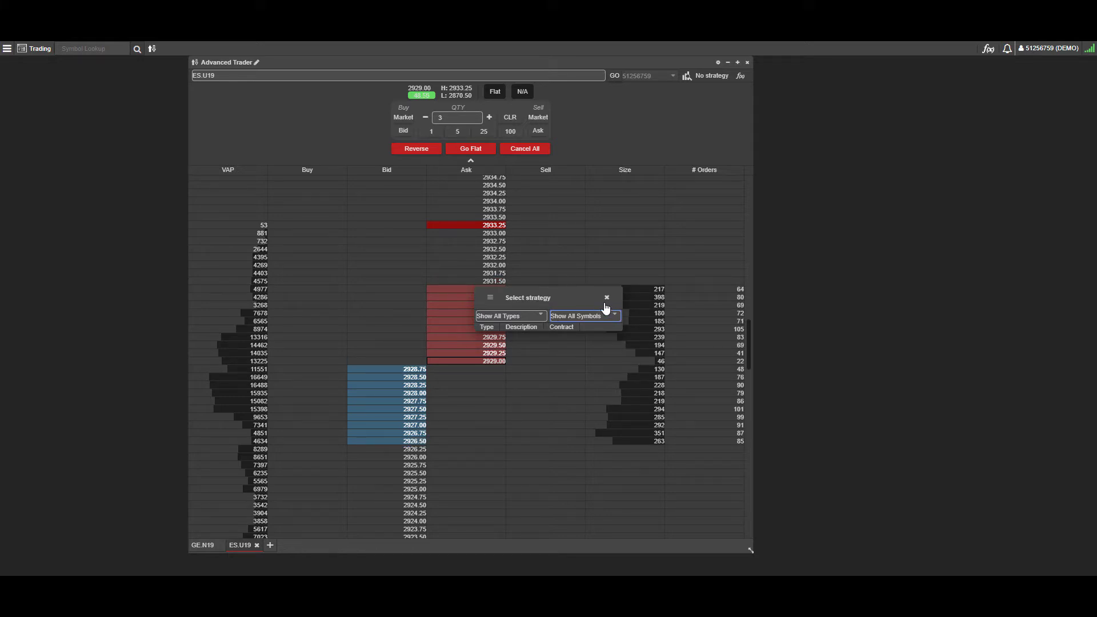
click(606, 298)
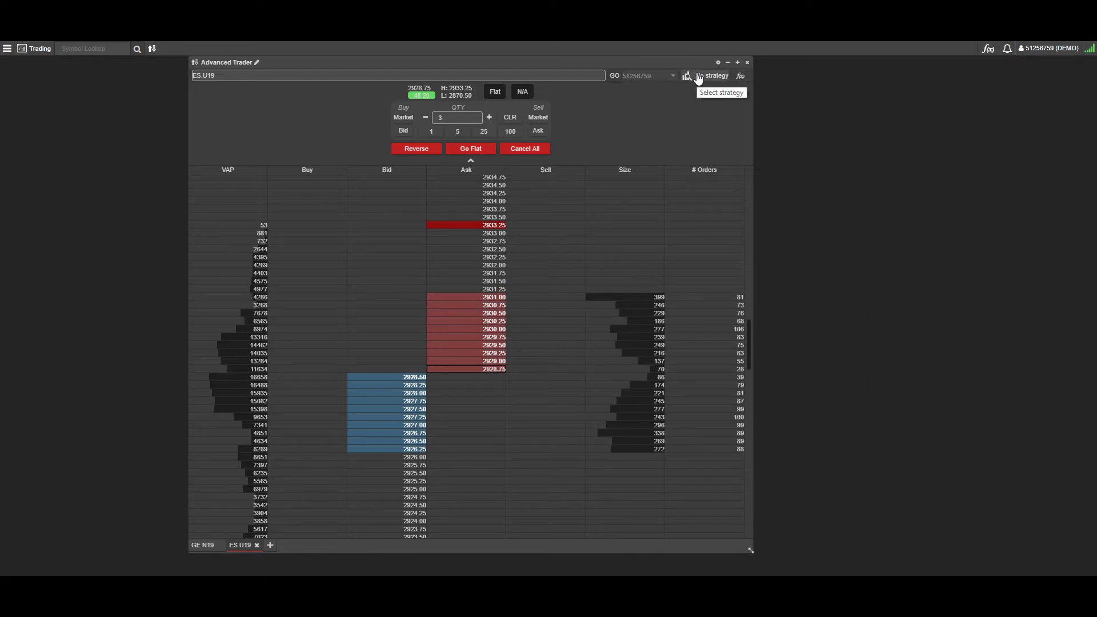
click(739, 80)
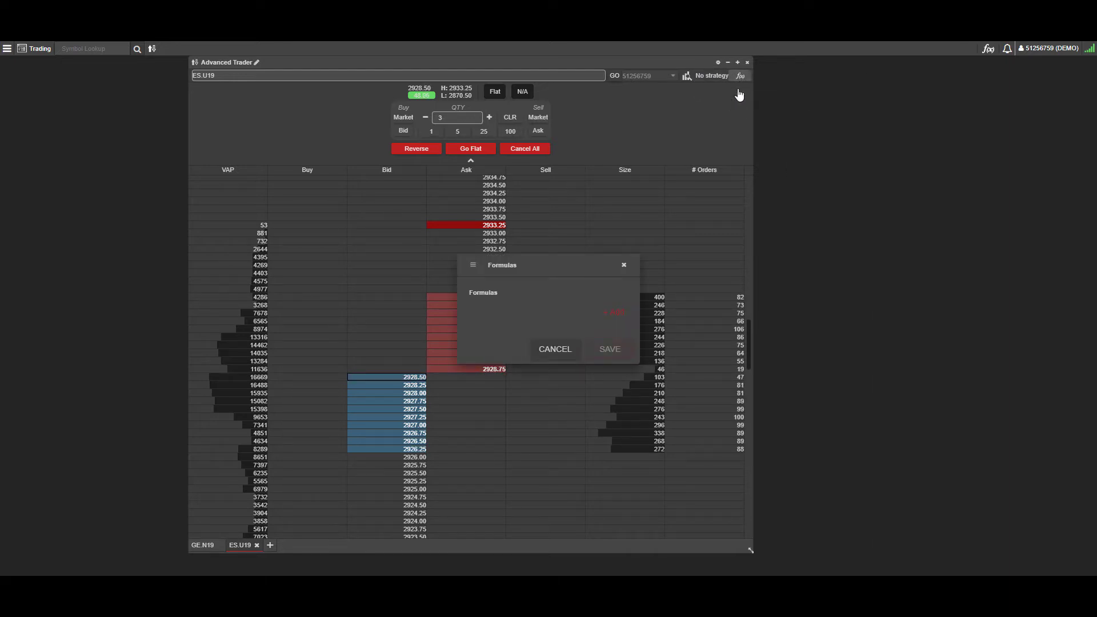
click(615, 313)
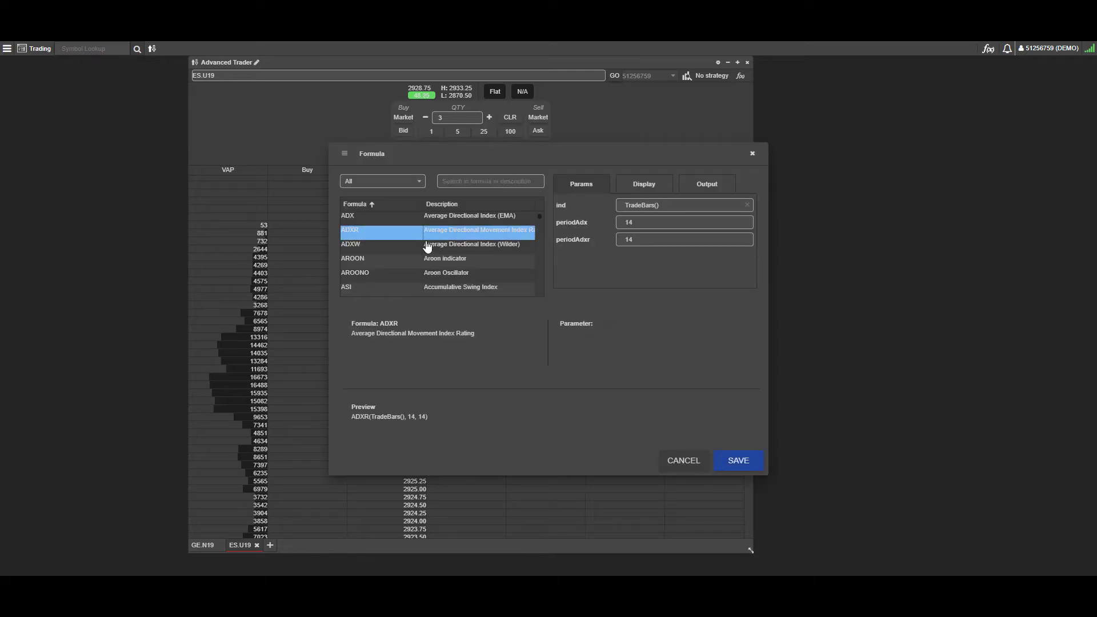
scroll(459, 257, down, 2)
scroll(462, 233, up, 2)
drag(572, 154, 540, 173)
click(596, 211)
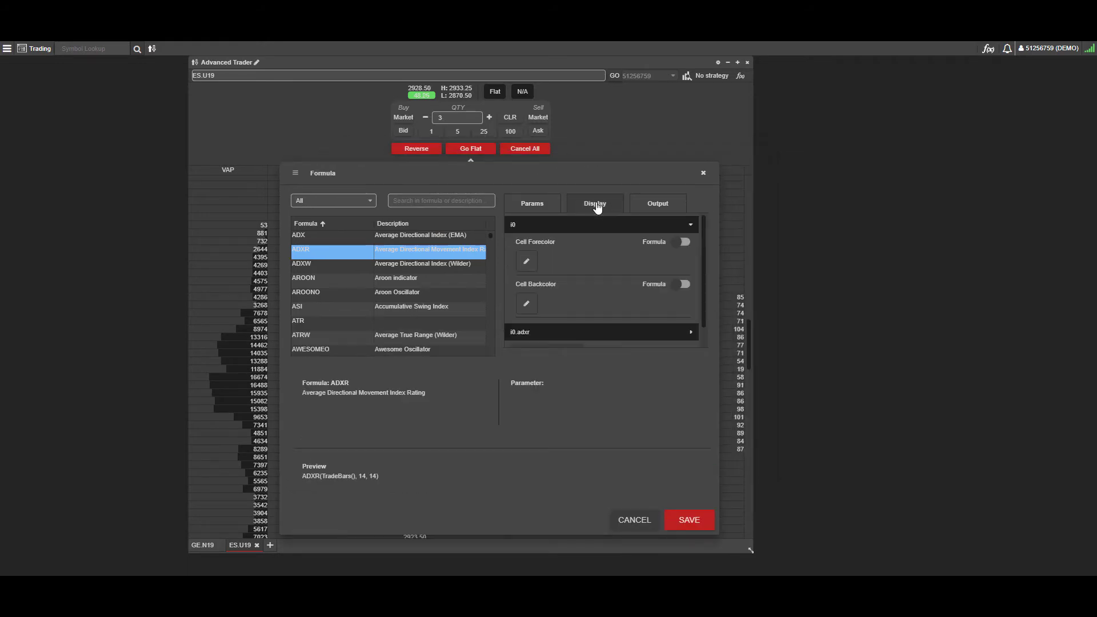
scroll(597, 311, down, 1)
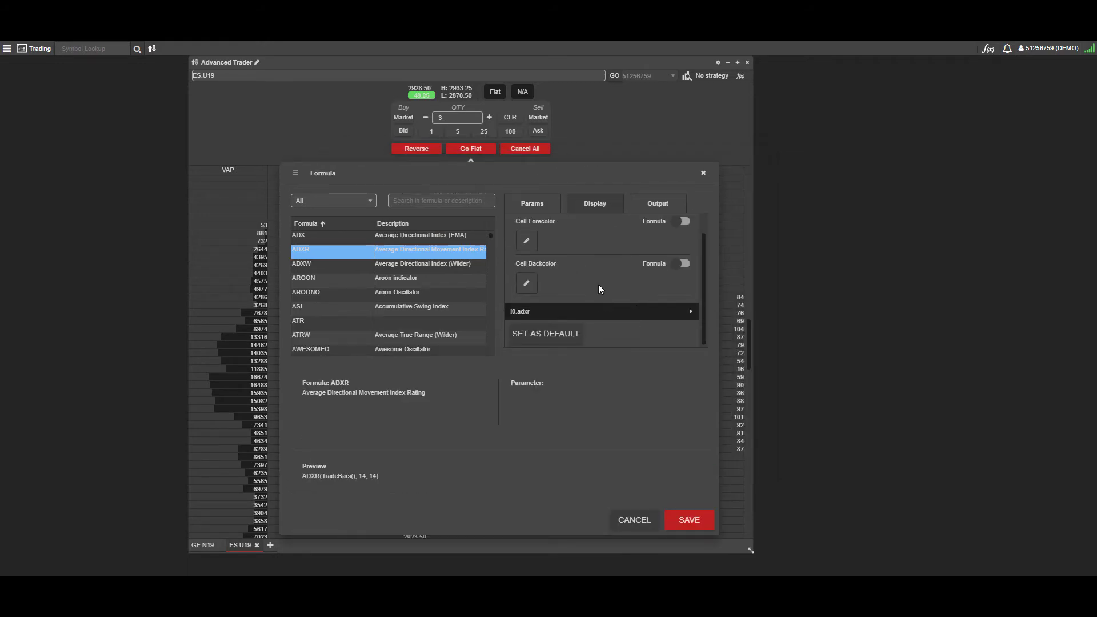
scroll(594, 279, up, 1)
click(658, 204)
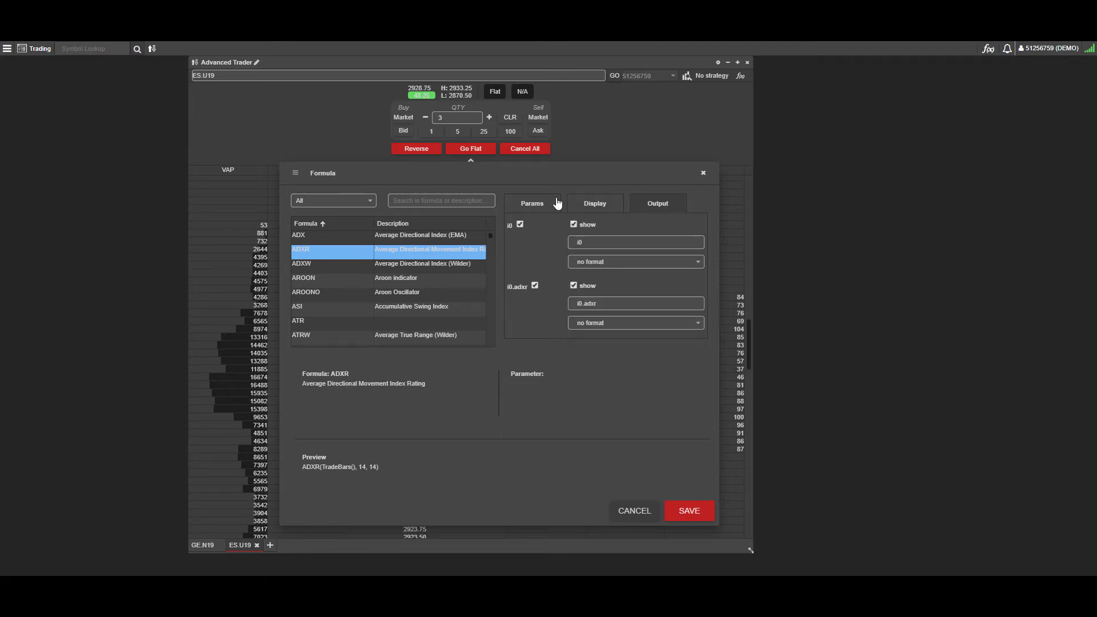
click(550, 203)
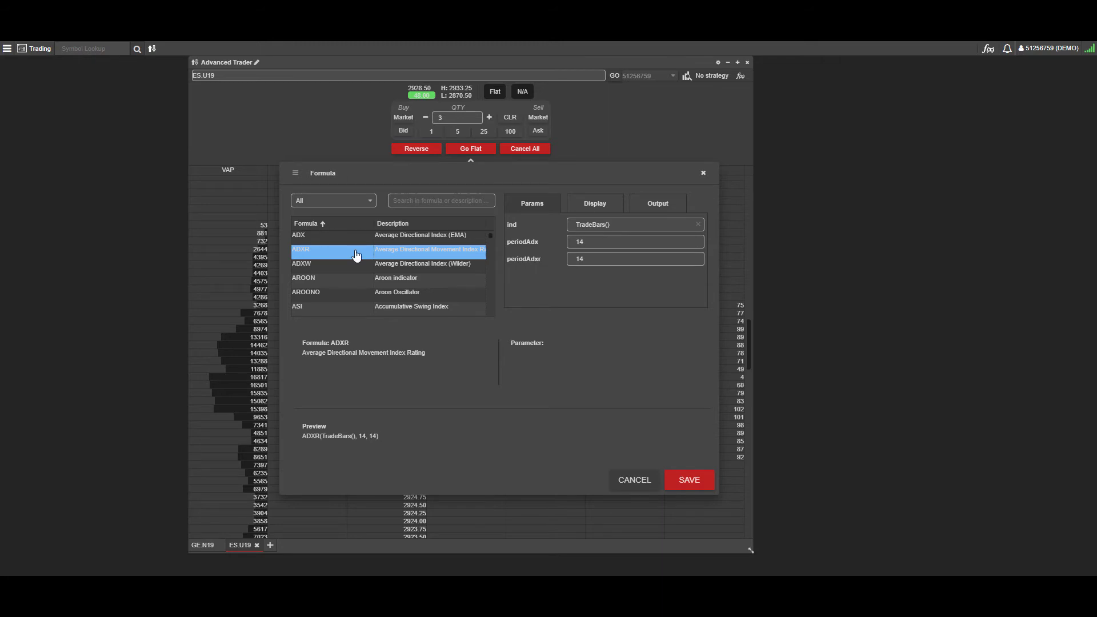
scroll(363, 280, down, 2)
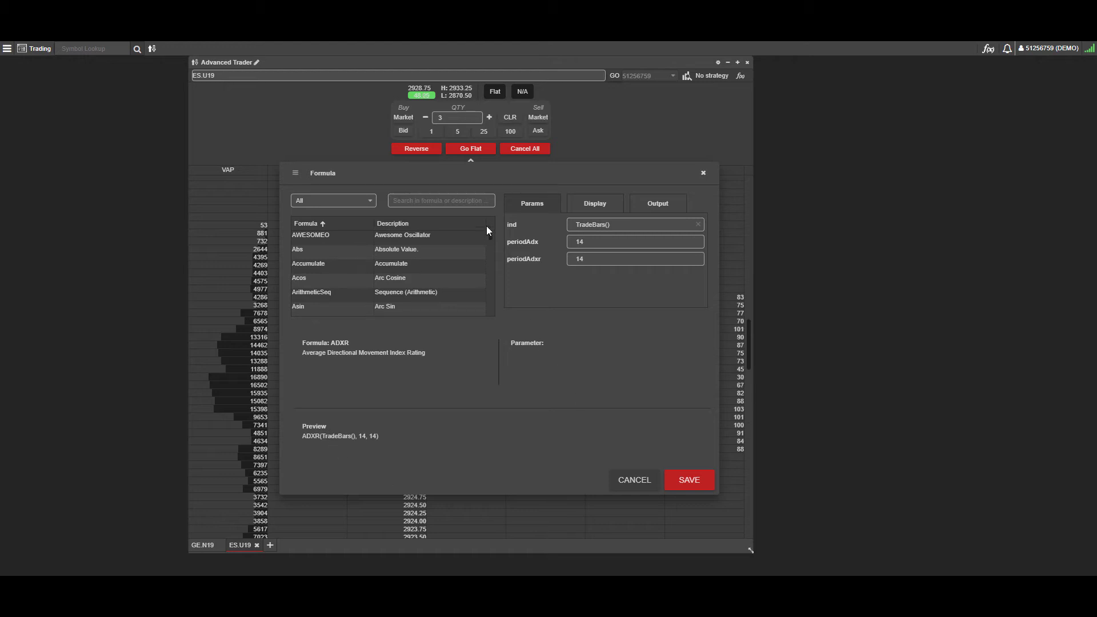
drag(492, 178, 496, 129)
click(631, 436)
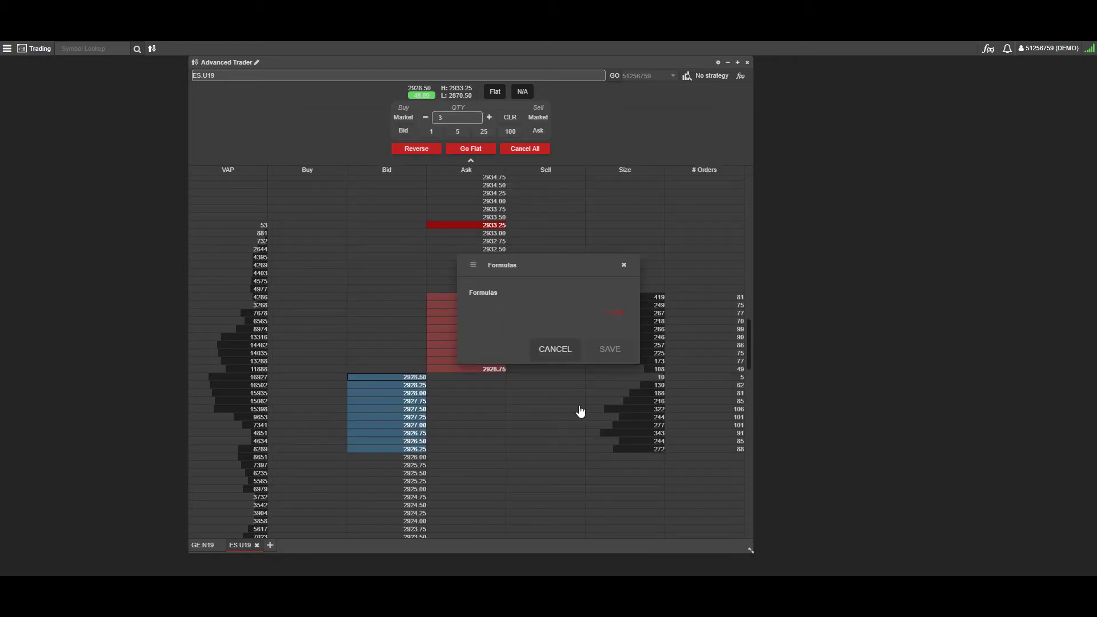
click(624, 266)
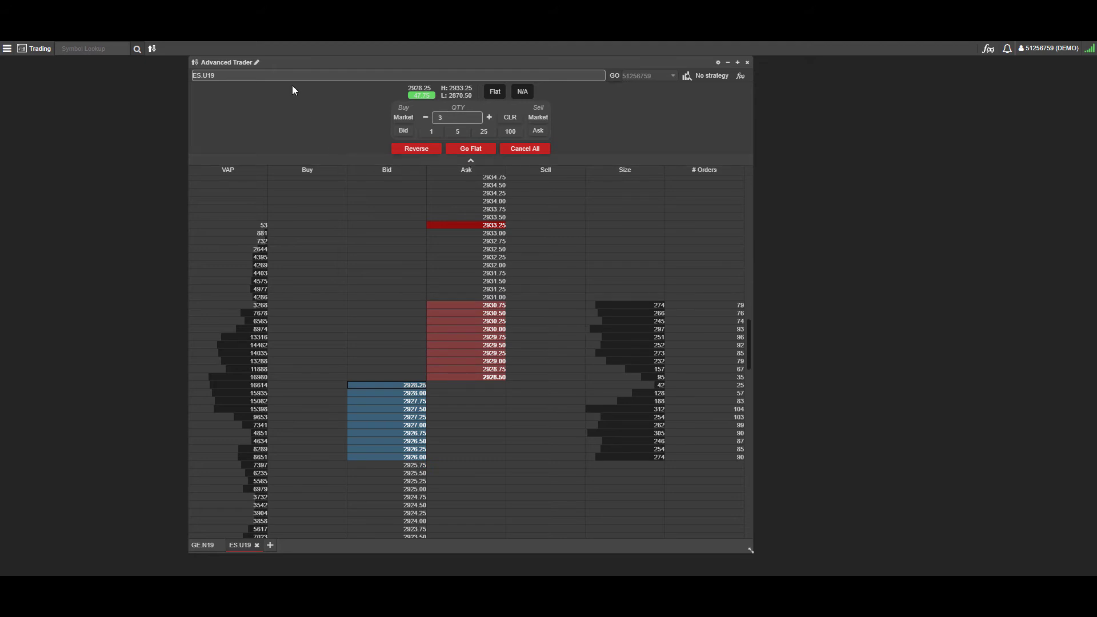
Step: Tick Enable "One-Click" Trading on the General settings tab and save it
click(7, 49)
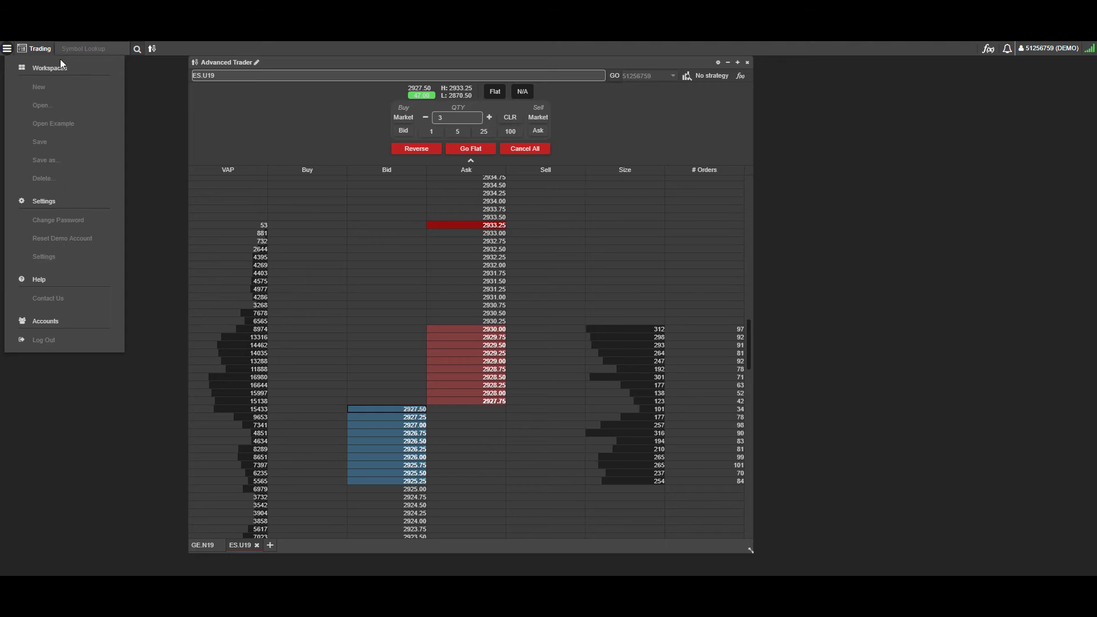
click(8, 49)
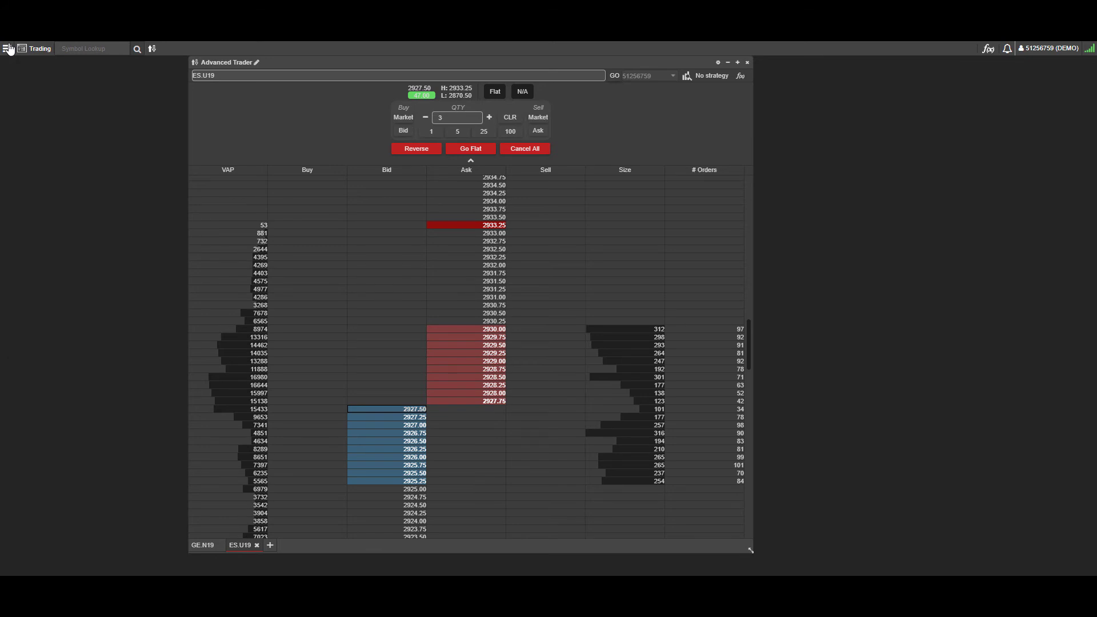
click(8, 48)
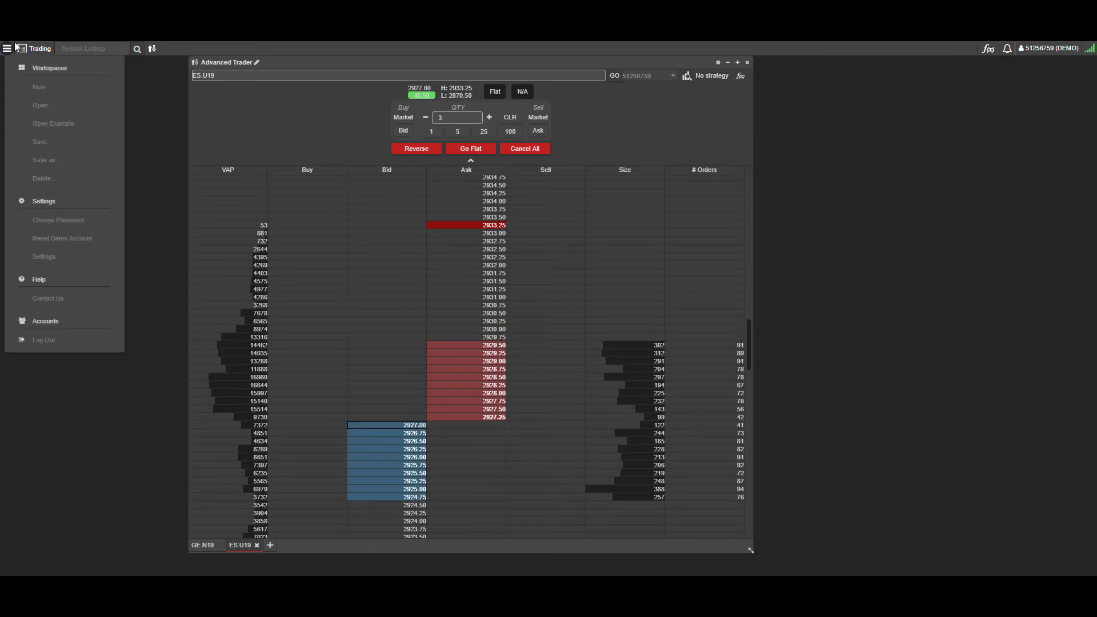
click(57, 259)
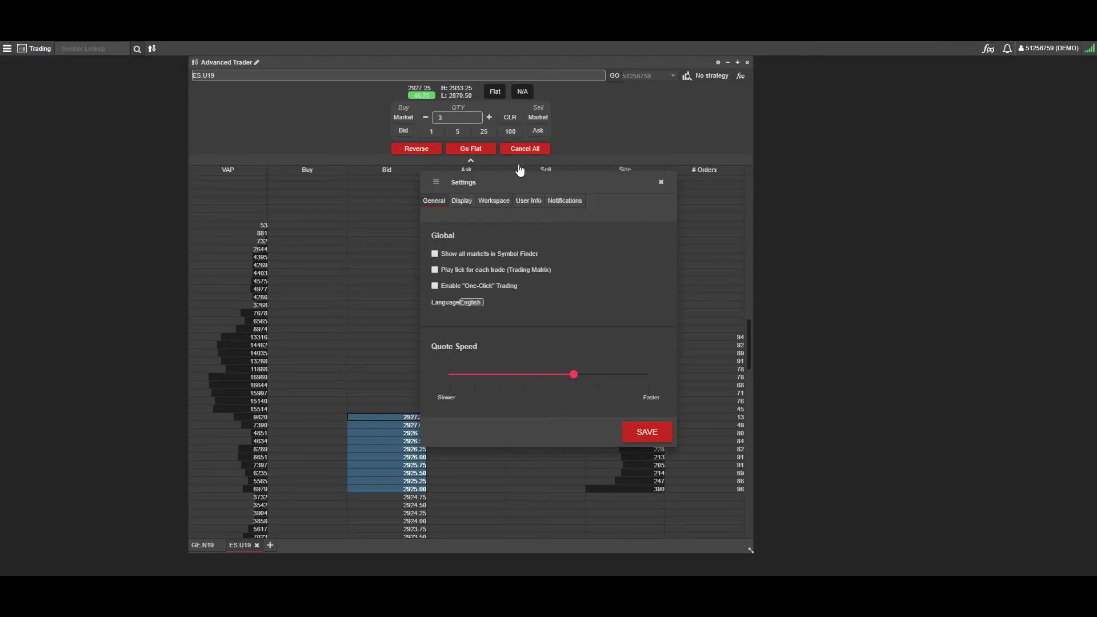
drag(515, 181, 236, 167)
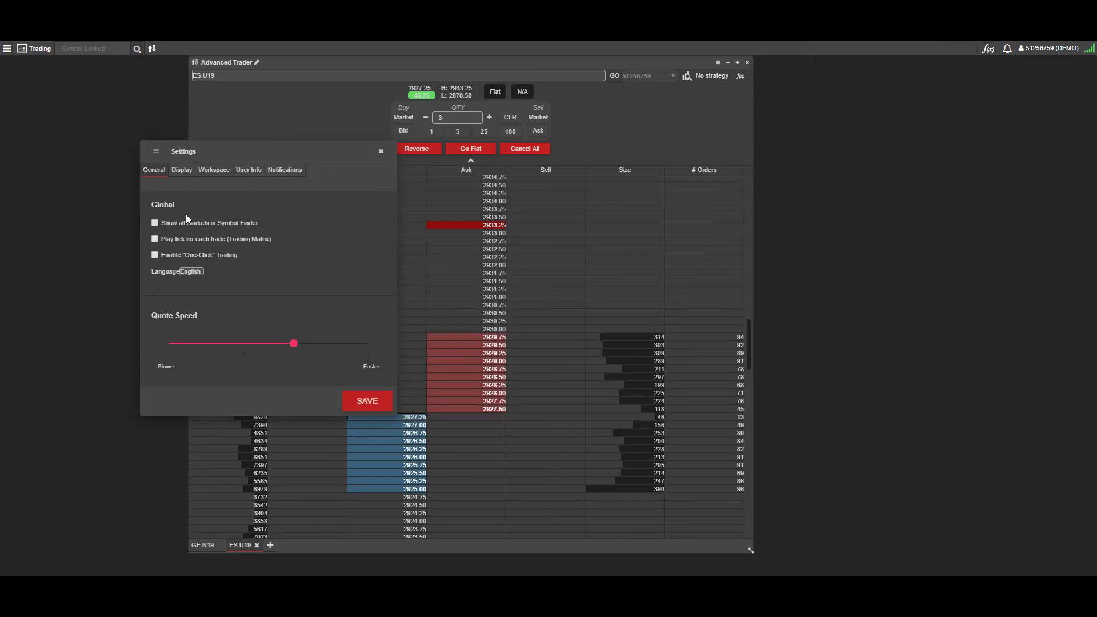
click(155, 255)
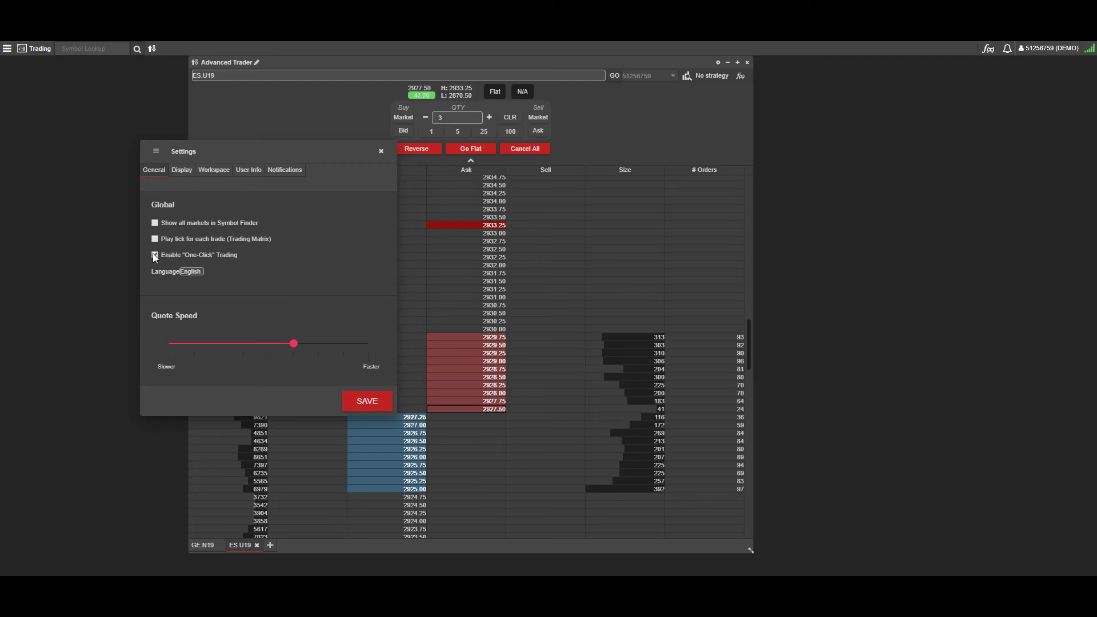
click(362, 403)
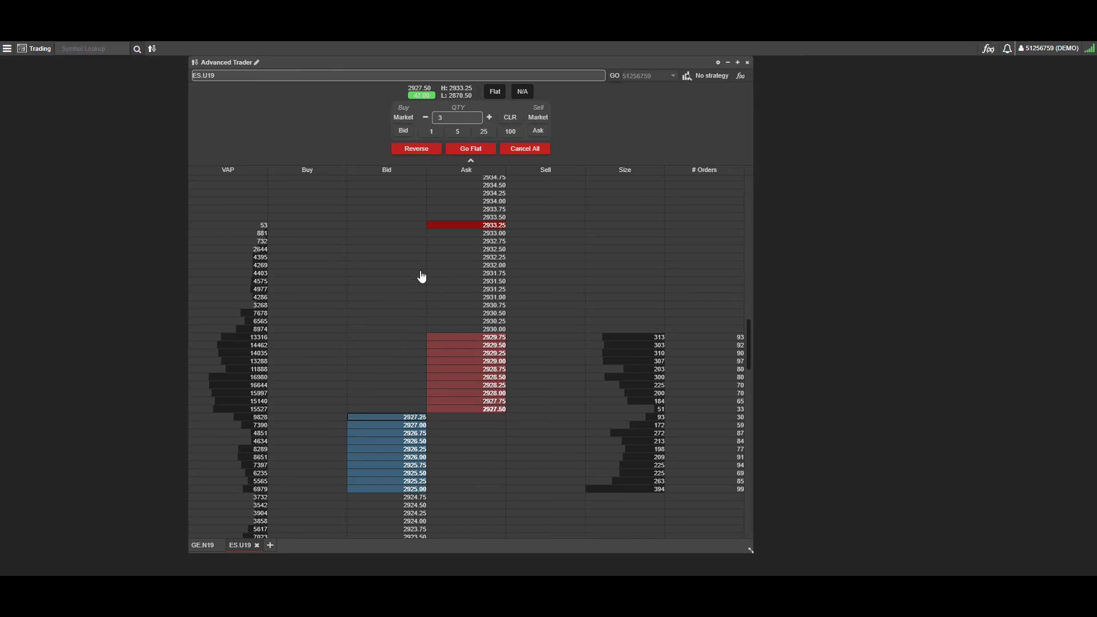
Step: Place 3-lot limit orders on ES.U19: sell at 2929.50 and buy at 2926.50
click(467, 346)
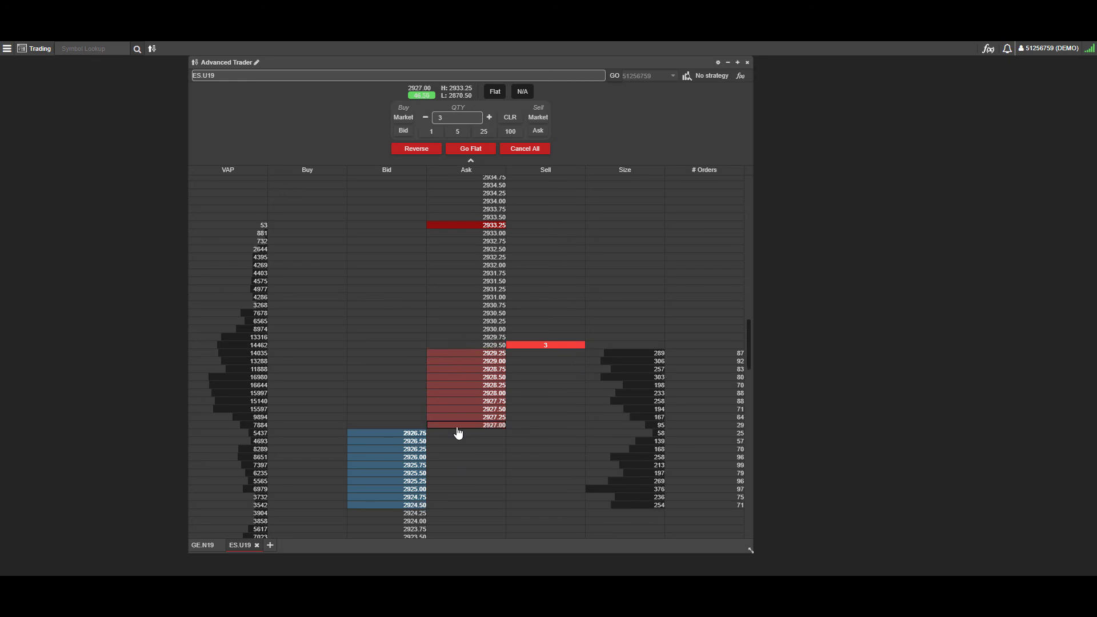
click(391, 442)
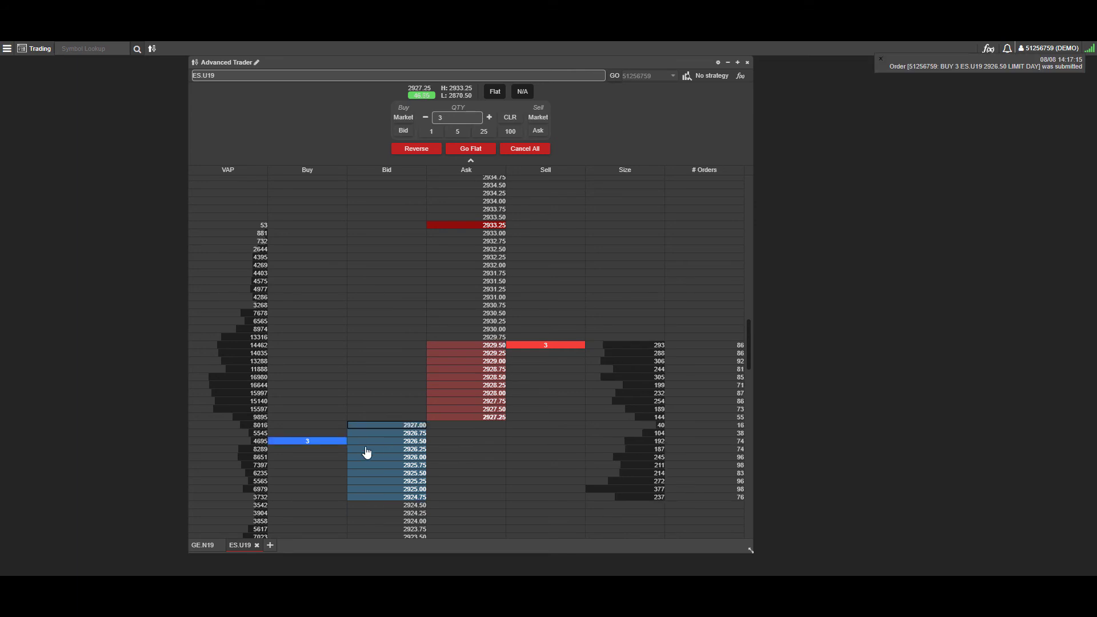